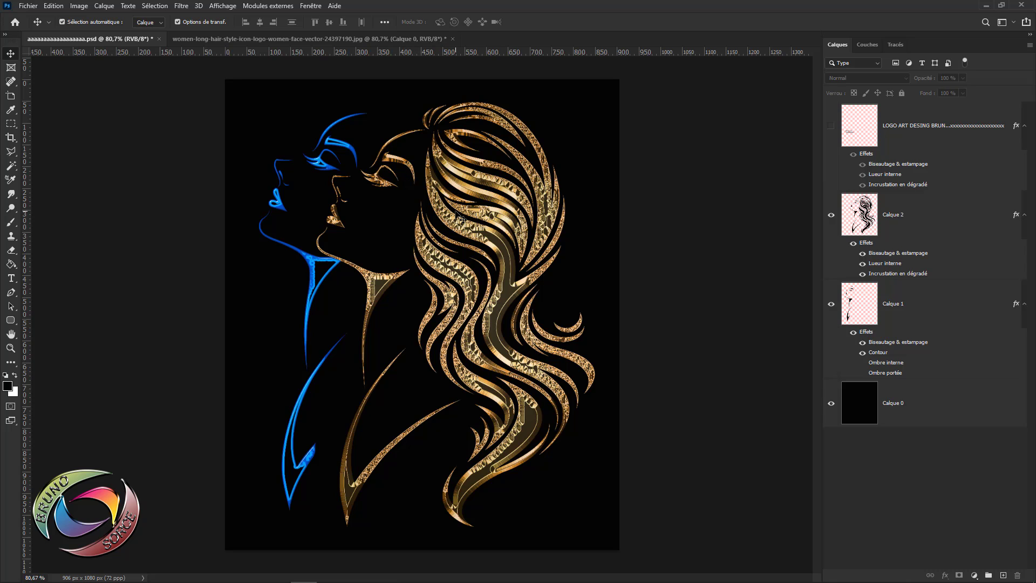
Compare the source women-long-hair vector image with the finished gold and blue PSD artwork and its layer effects.
{"action": "left_click", "coordinate": [324, 38]}
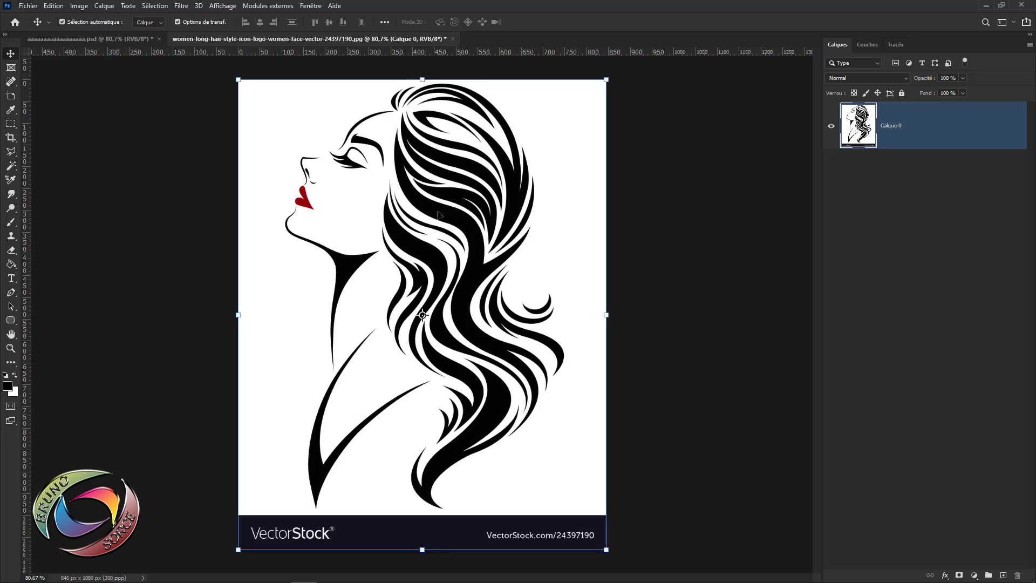
{"action": "left_click", "coordinate": [122, 40]}
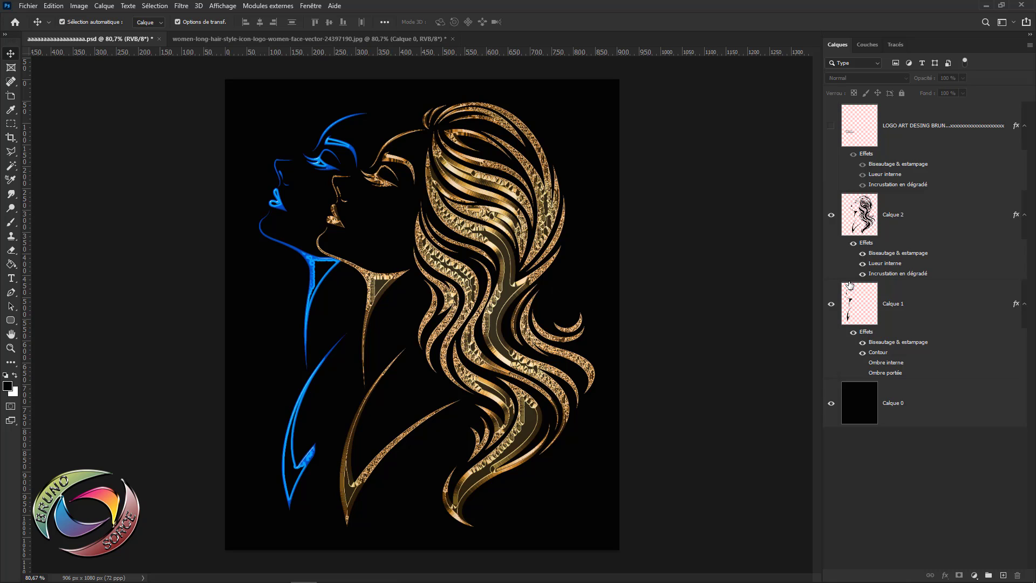
{"action": "left_click", "coordinate": [862, 253]}
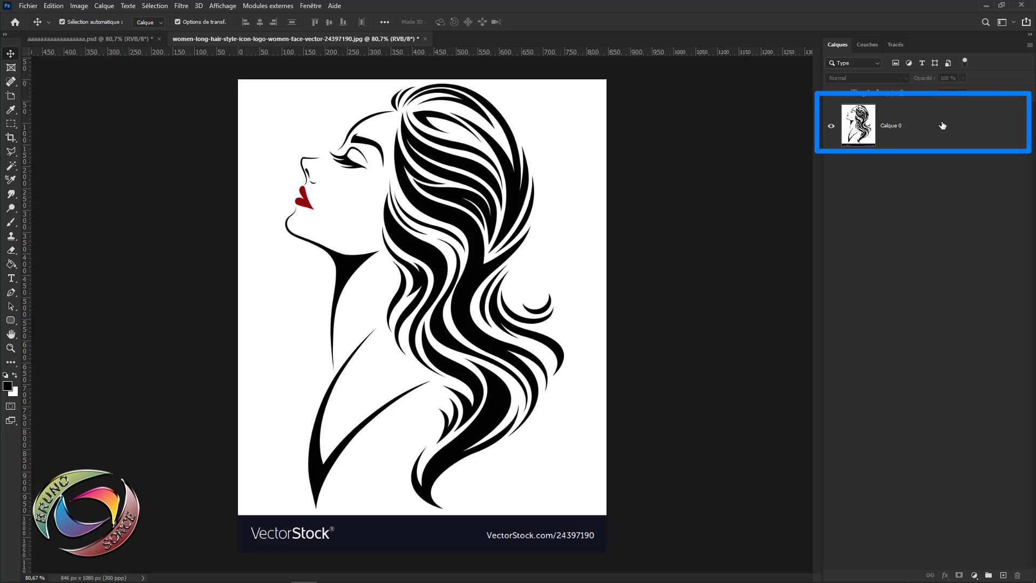
Erase the white background of the woman drawing on layer Calque 0 with the Magic Eraser.
{"action": "left_click", "coordinate": [943, 126]}
{"action": "left_click", "coordinate": [901, 133]}
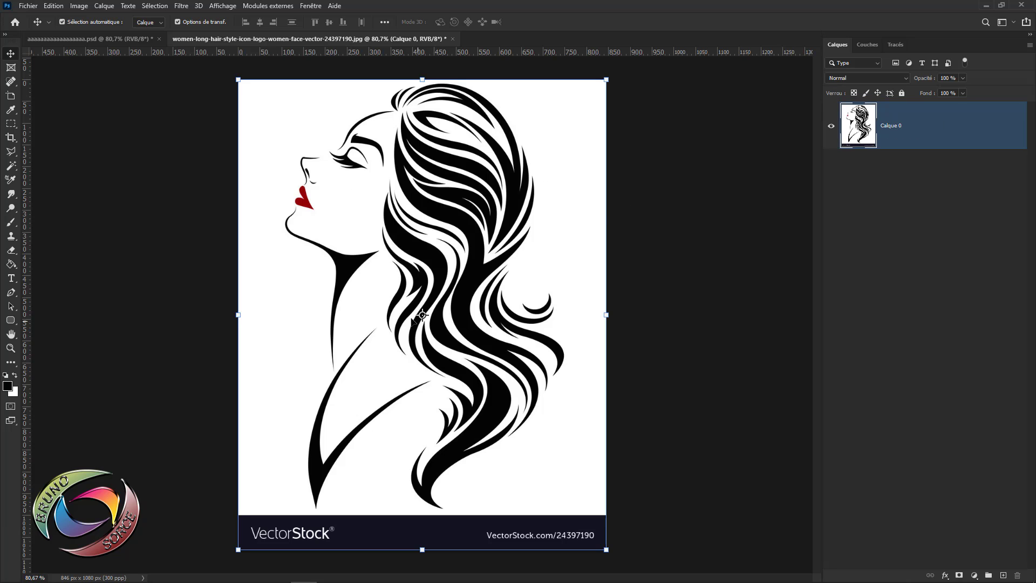
{"action": "left_click", "coordinate": [11, 251]}
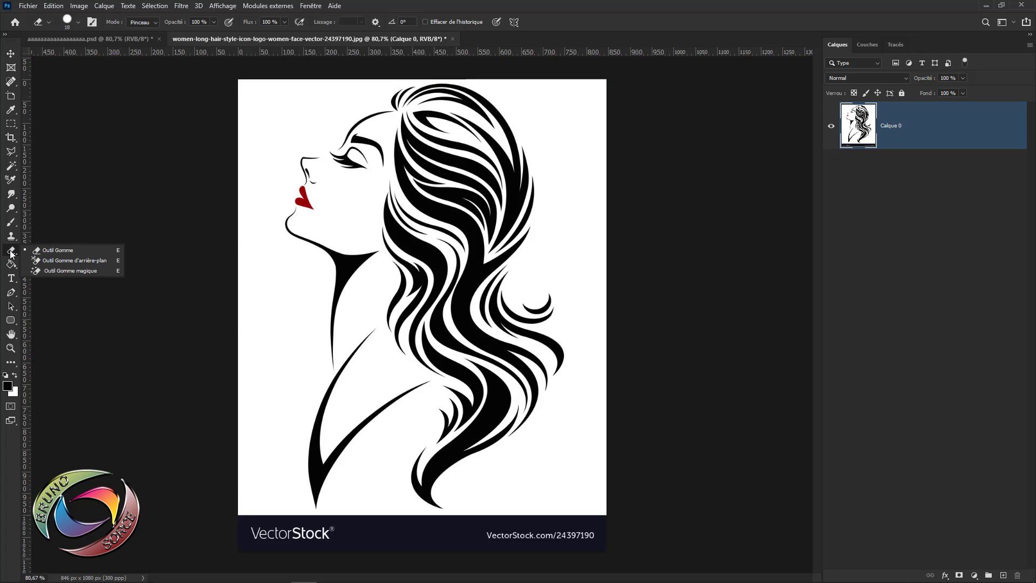
{"action": "left_click", "coordinate": [45, 272]}
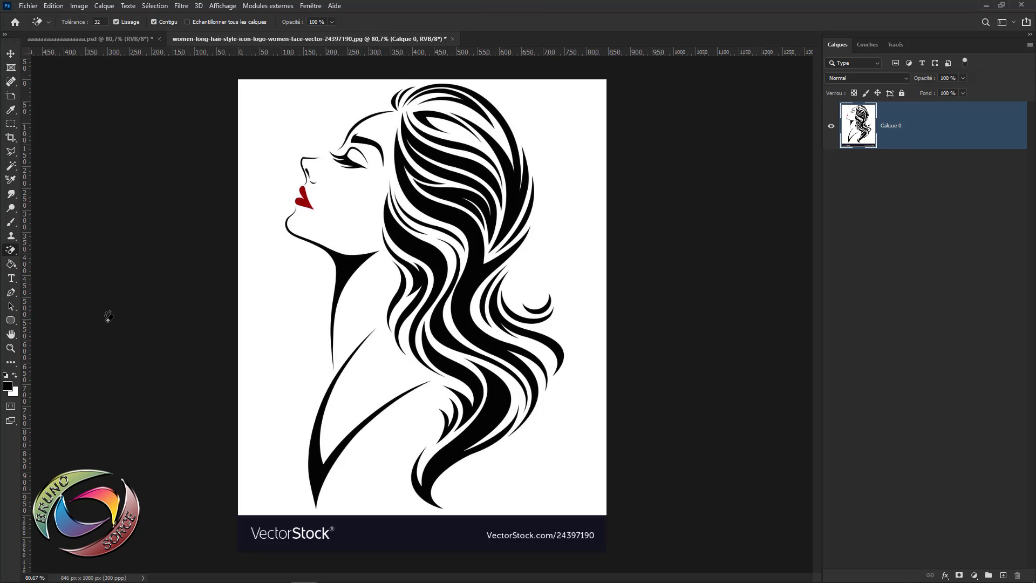
{"action": "left_click", "coordinate": [354, 206]}
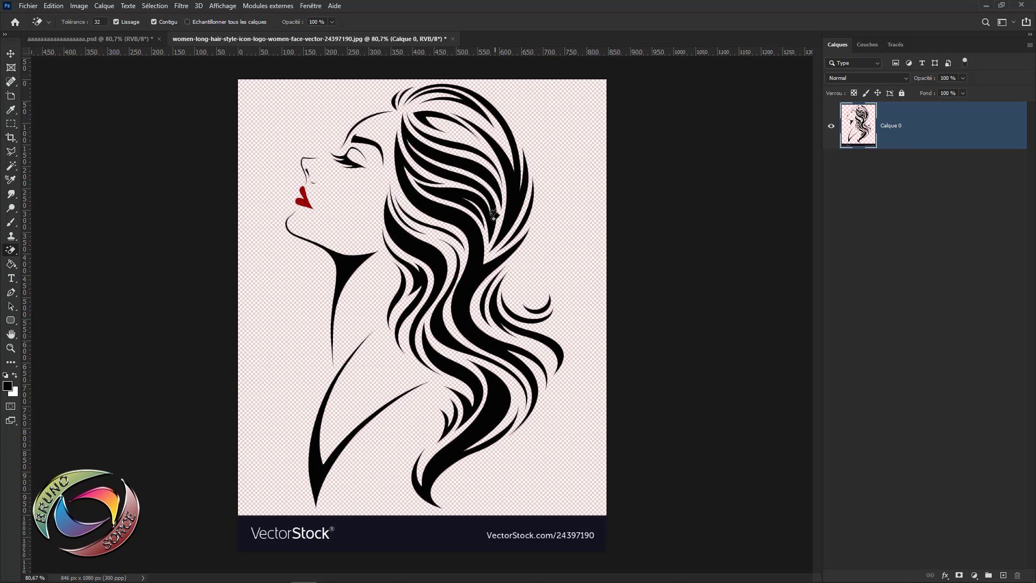
Erase the dark VectorStock banner along the bottom of the image with the regular Eraser tool.
{"action": "right_click", "coordinate": [11, 250]}
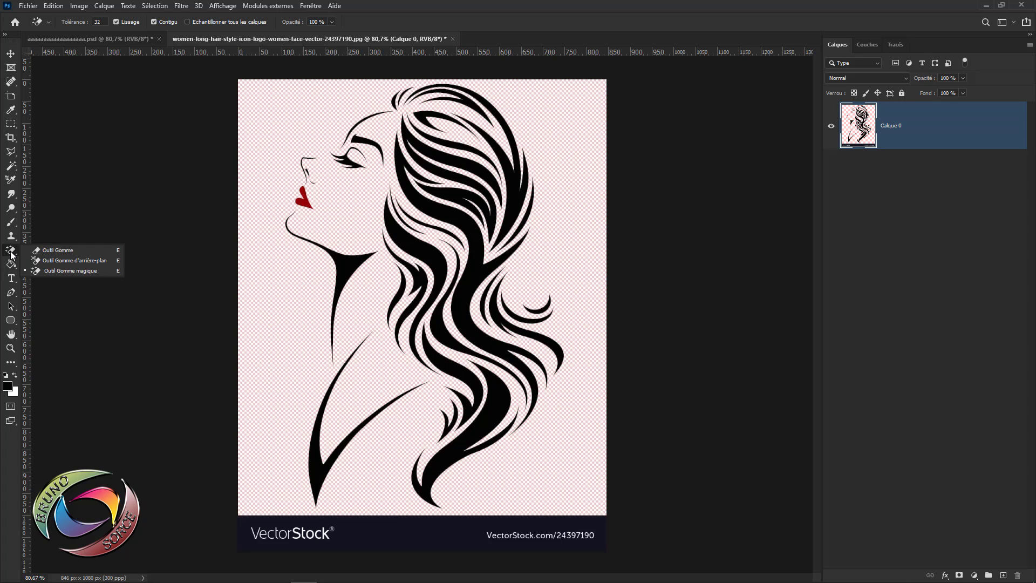
{"action": "left_click", "coordinate": [47, 249]}
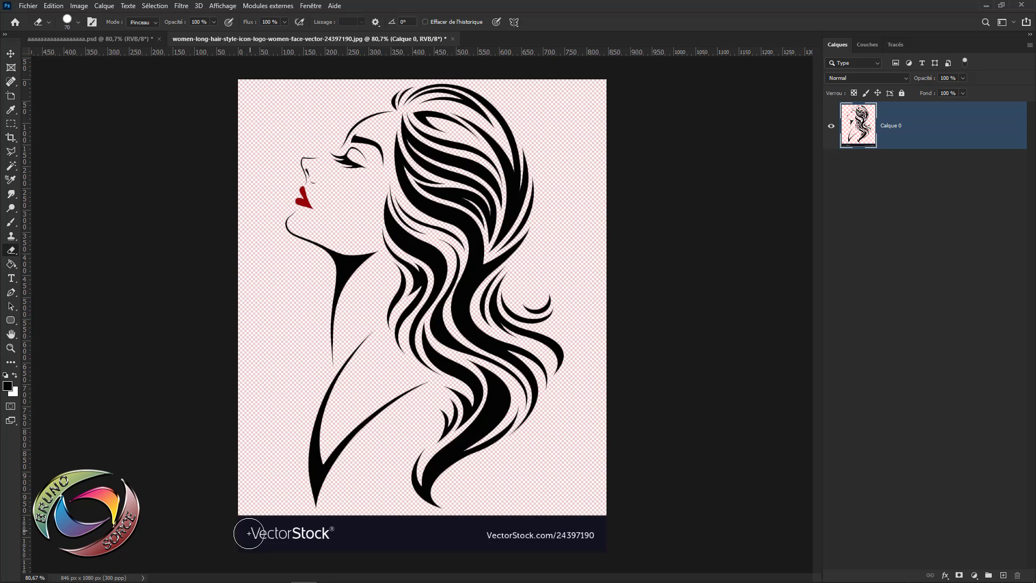
{"action": "mouse_move", "coordinate": [224, 527]}
{"action": "left_mouse_down"}
{"action": "mouse_move", "coordinate": [299, 520]}
{"action": "mouse_move", "coordinate": [296, 537]}
{"action": "mouse_move", "coordinate": [227, 545]}
{"action": "mouse_move", "coordinate": [351, 545]}
{"action": "mouse_move", "coordinate": [620, 523]}
{"action": "mouse_move", "coordinate": [345, 523]}
{"action": "left_mouse_up"}
Load the drawing's pixels as a selection, paint the red lips black with the Brush tool, and deselect.
{"action": "scroll", "coordinate": [303, 229], "scroll_direction": "up", "scroll_amount": 3}
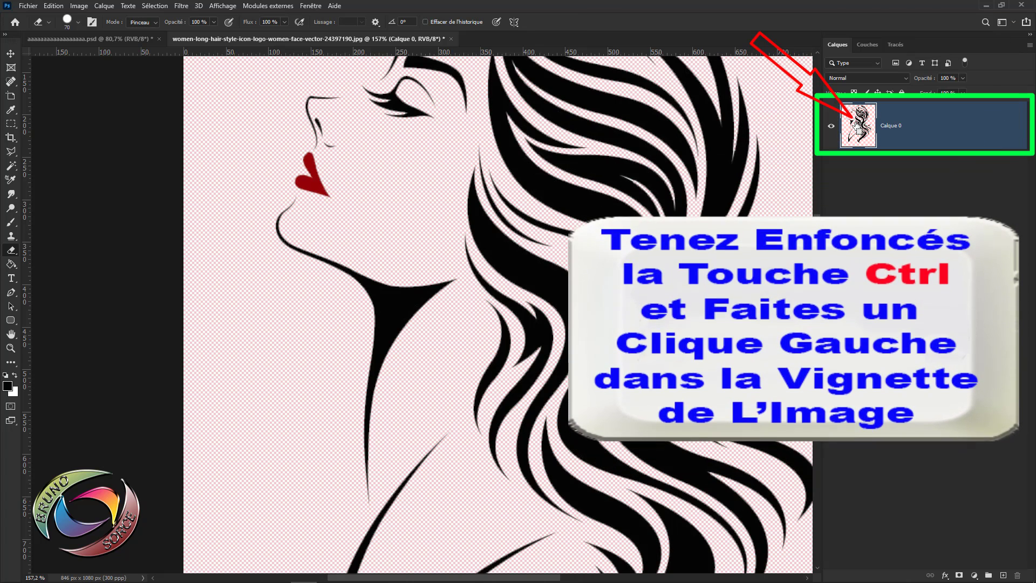
{"action": "left_click", "coordinate": [856, 126], "text": "ctrl"}
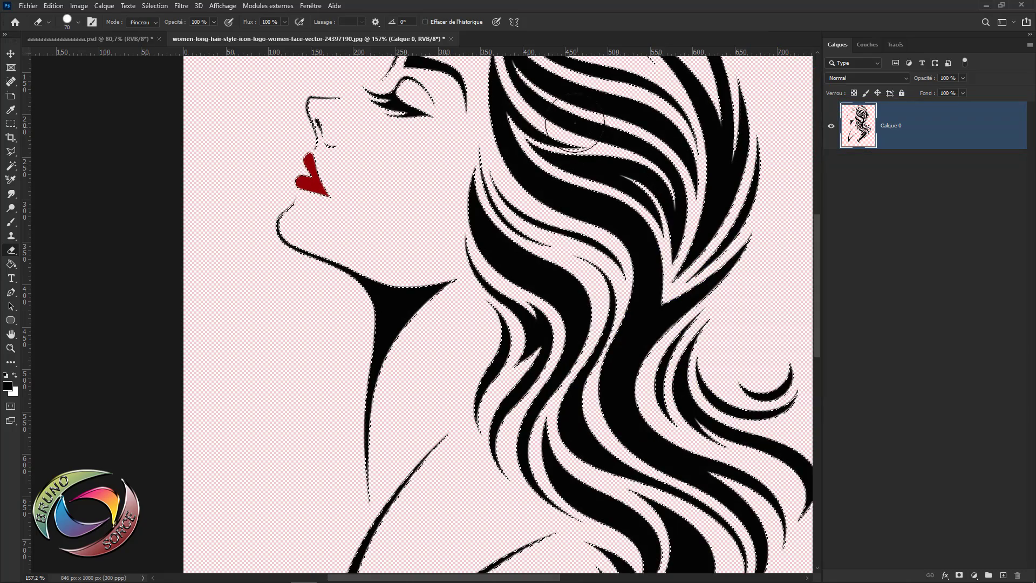
{"action": "key", "text": "b"}
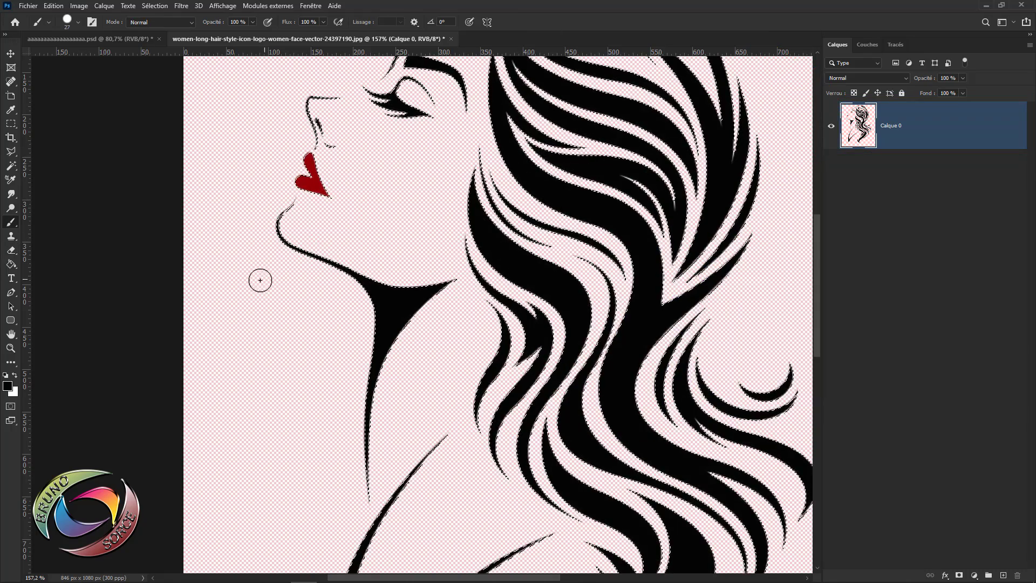
{"action": "right_click", "coordinate": [12, 223]}
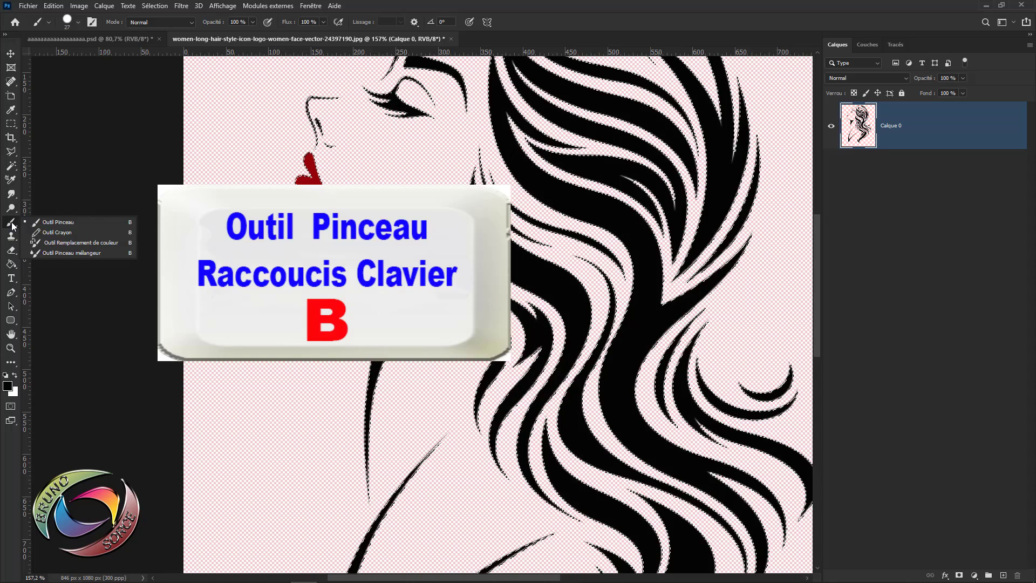
{"action": "left_click", "coordinate": [47, 221]}
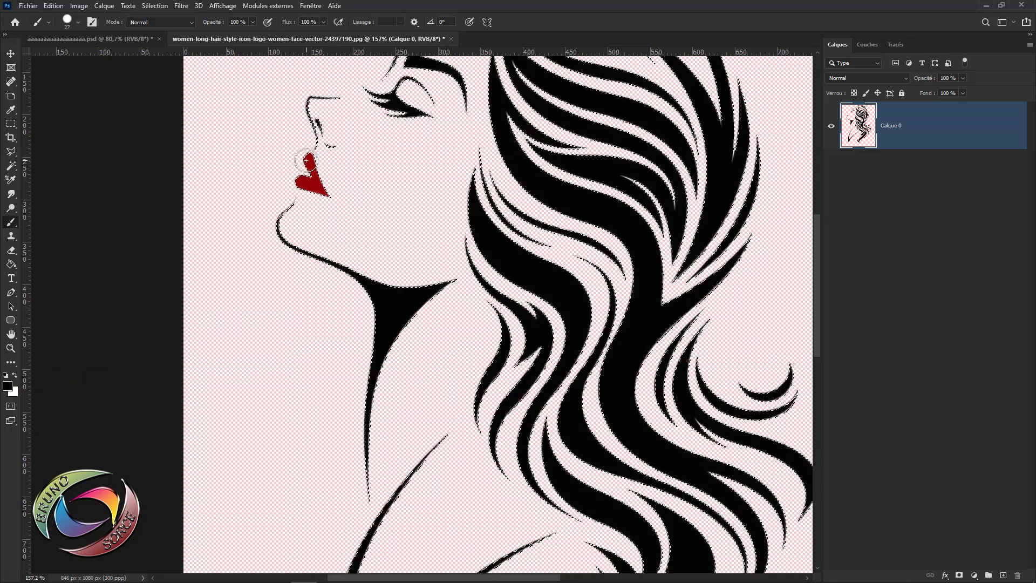
{"action": "mouse_move", "coordinate": [306, 163]}
{"action": "left_mouse_down"}
{"action": "mouse_move", "coordinate": [333, 197]}
{"action": "mouse_move", "coordinate": [289, 183]}
{"action": "mouse_move", "coordinate": [317, 187]}
{"action": "left_mouse_up"}
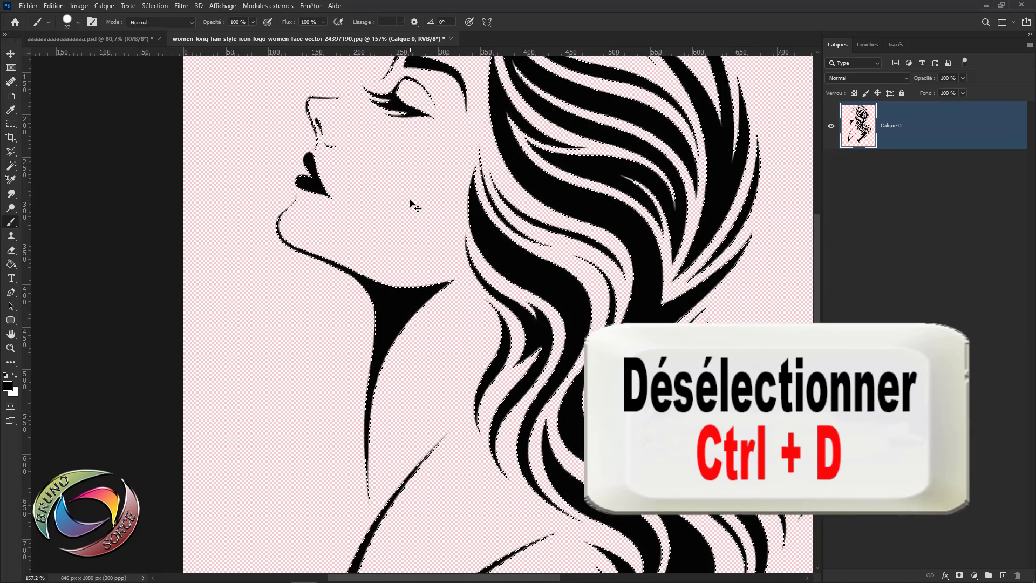
{"action": "key", "text": "ctrl+d"}
Enlarge the canvas evenly on all sides with the Crop tool to about 930 × 1219 px.
{"action": "scroll", "coordinate": [414, 210], "scroll_direction": "down", "scroll_amount": 1}
{"action": "scroll", "coordinate": [414, 210], "scroll_direction": "down", "scroll_amount": 7}
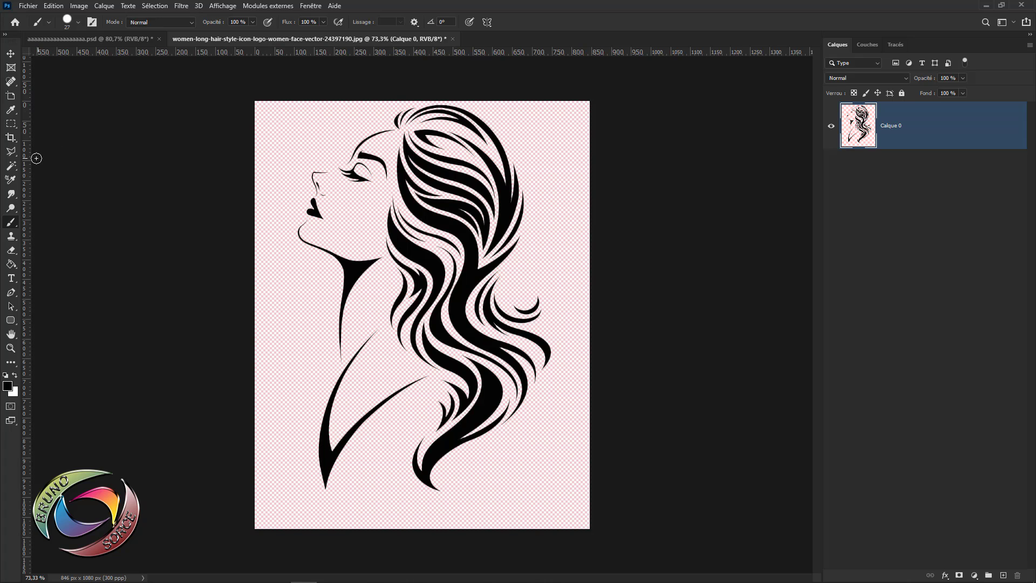
{"action": "left_click", "coordinate": [12, 141]}
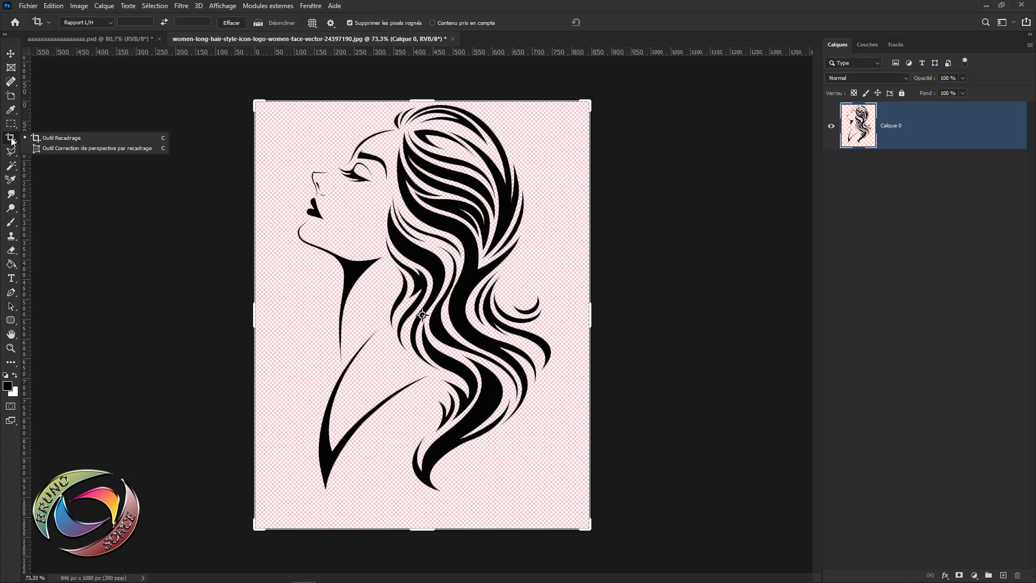
{"action": "left_click", "coordinate": [52, 139]}
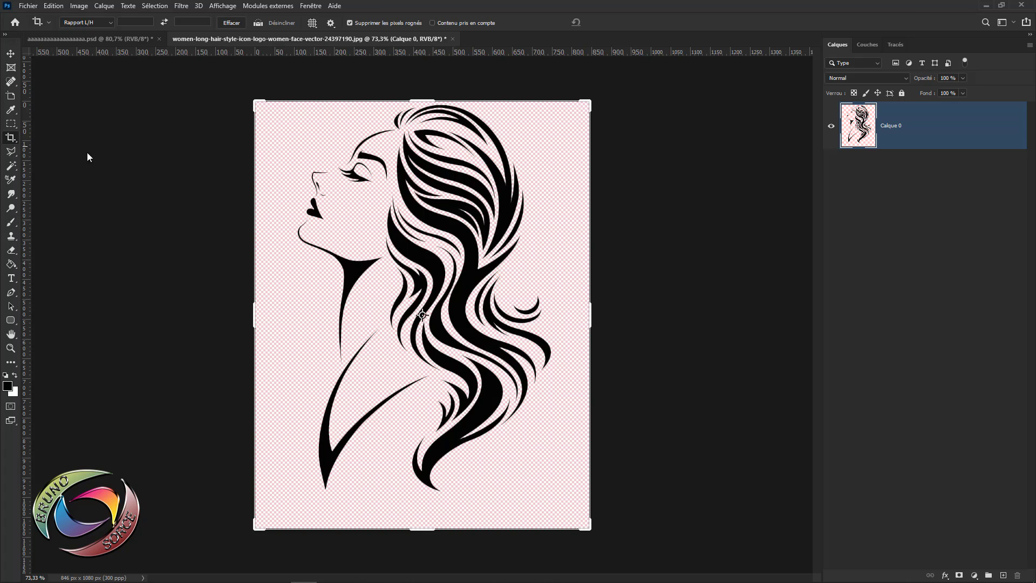
{"action": "left_click_drag", "start_coordinate": [249, 100], "coordinate": [233, 71]}
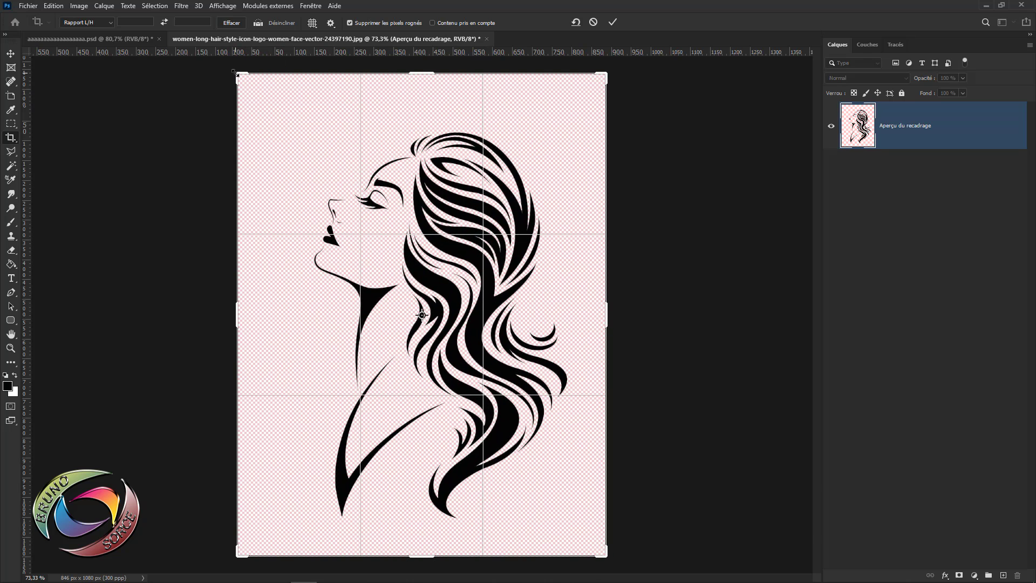
{"action": "key", "text": "Return"}
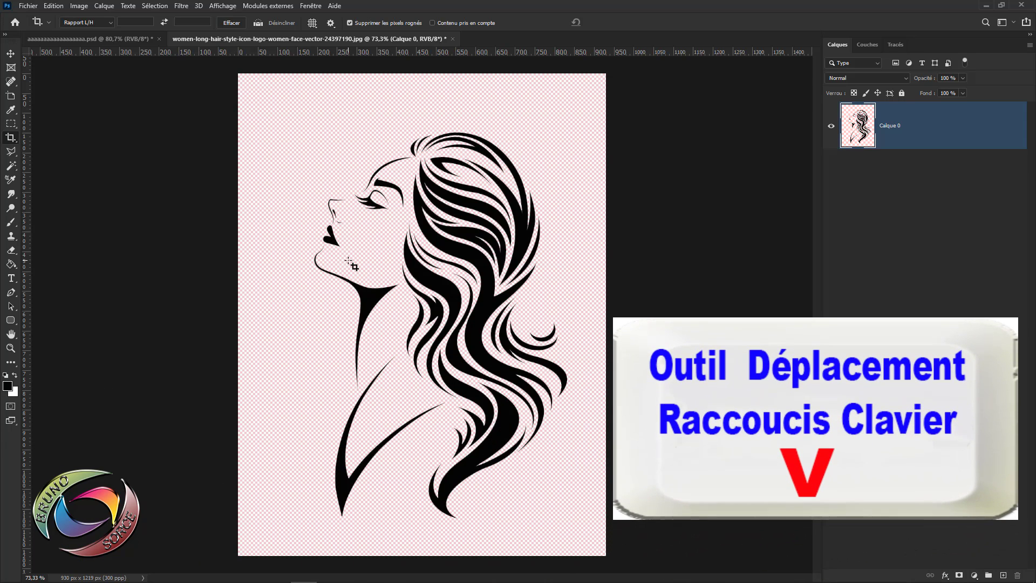
Move the woman drawing toward the right side of the canvas and duplicate its layer.
{"action": "key", "text": "v"}
{"action": "left_click_drag", "start_coordinate": [451, 244], "coordinate": [478, 243]}
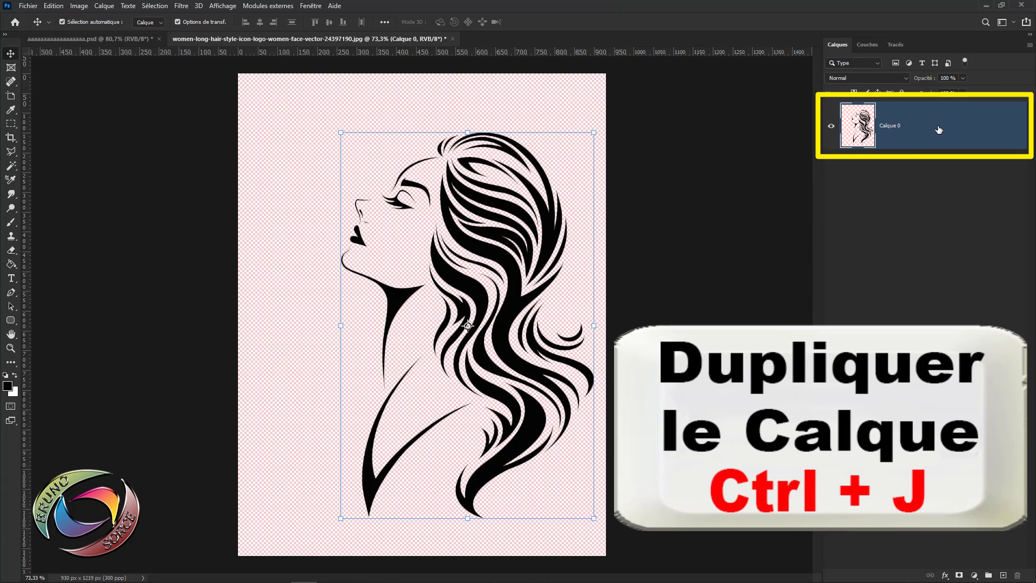
{"action": "key", "text": "ctrl+j"}
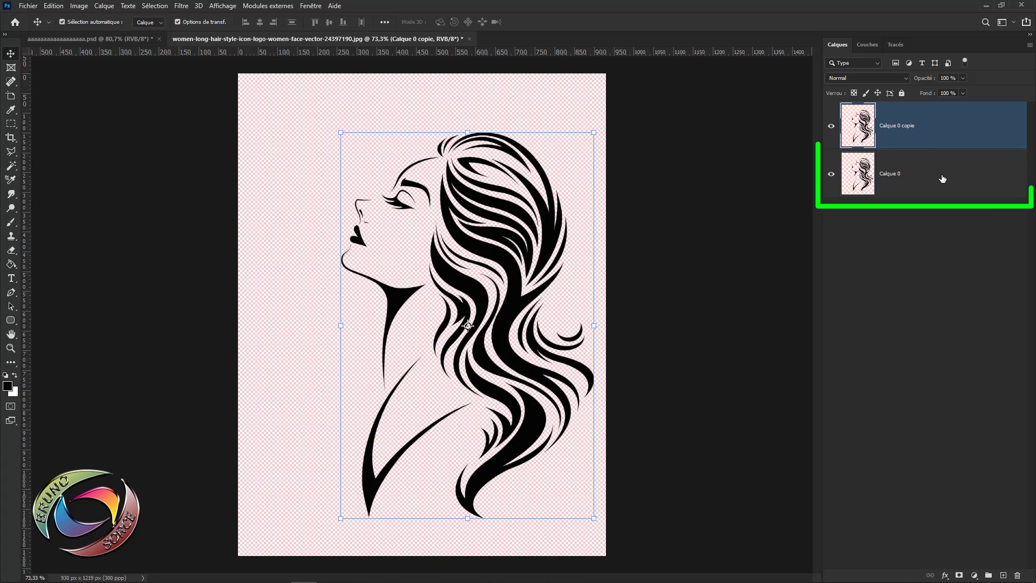
Move the original Calque 0 drawing left and slightly up so its profile sits in front of the copy's face.
{"action": "left_click", "coordinate": [942, 179]}
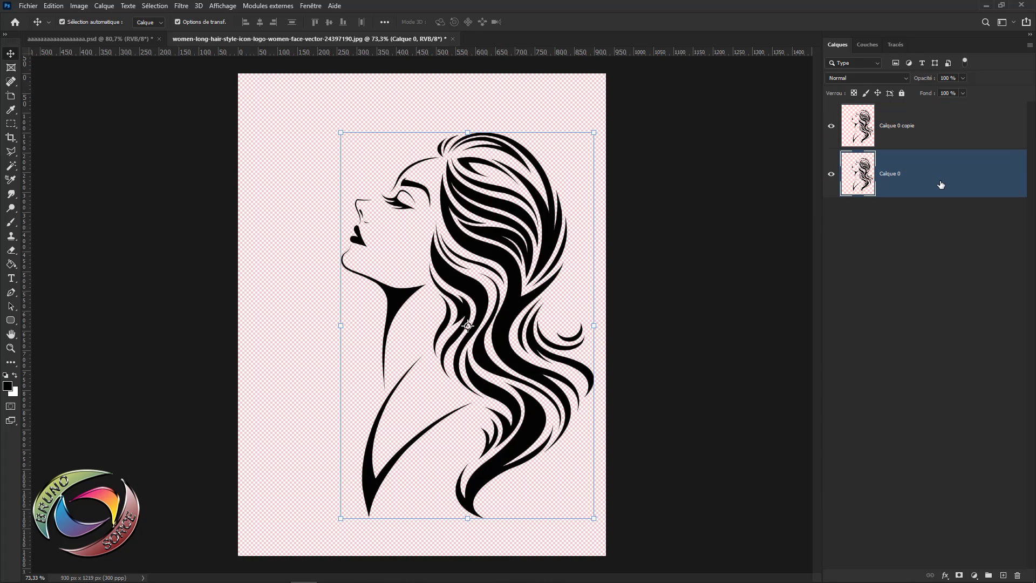
{"action": "key", "text": "Left"}
{"action": "key", "text": "Left"}
{"action": "key", "text": "Left"}
{"action": "key", "text": "Left"}
{"action": "key", "text": "Left"}
{"action": "key", "text": "Left"}
{"action": "key", "text": "Left"}
{"action": "key", "text": "Left"}
{"action": "key", "text": "Left"}
{"action": "key", "text": "Left"}
{"action": "key", "text": "Left"}
{"action": "key", "text": "Left"}
{"action": "key", "text": "Left"}
{"action": "key", "text": "Left"}
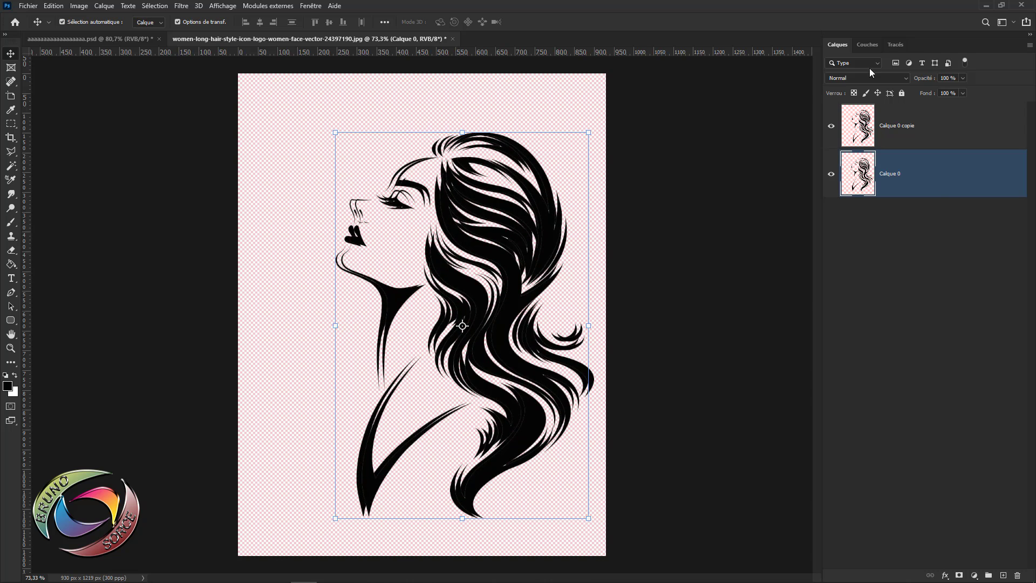
{"action": "left_click_drag", "start_coordinate": [404, 184], "coordinate": [358, 171]}
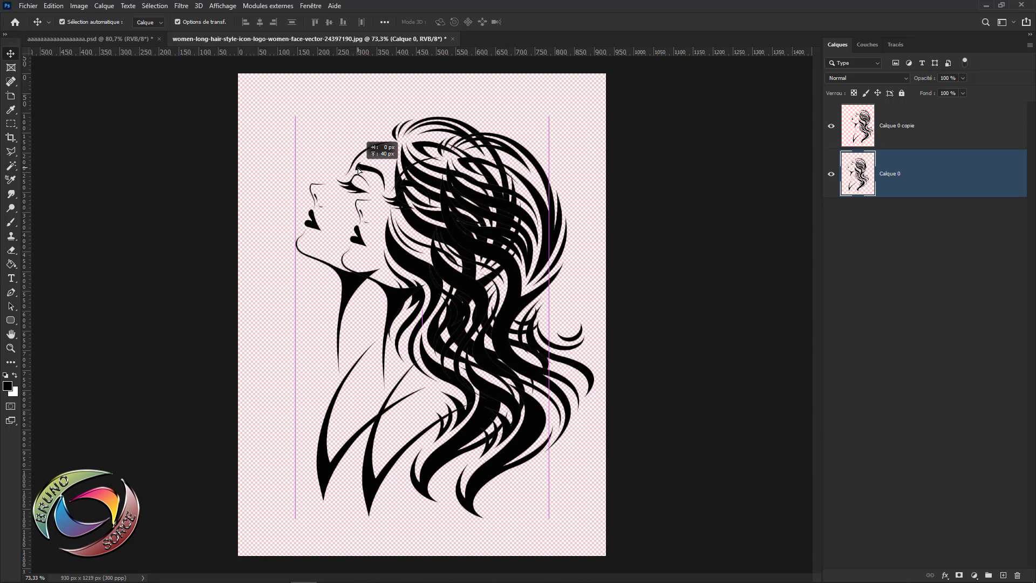
{"action": "left_click_drag", "start_coordinate": [358, 171], "coordinate": [358, 171]}
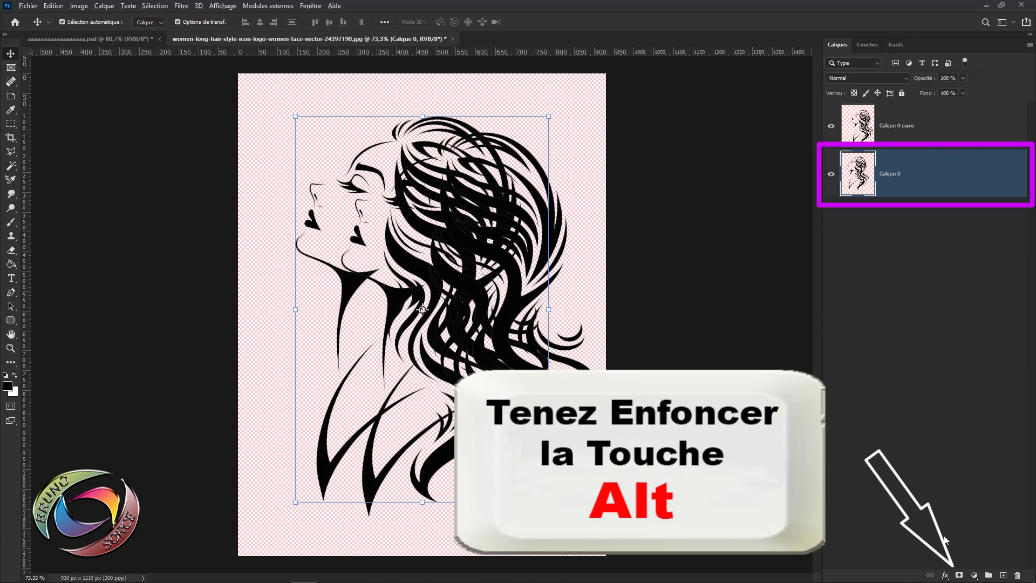
Add a black layer mask to Calque 0 and paint white with the Brush to reveal the offset face, neck and shoulder.
{"action": "left_click", "coordinate": [958, 575], "text": "alt"}
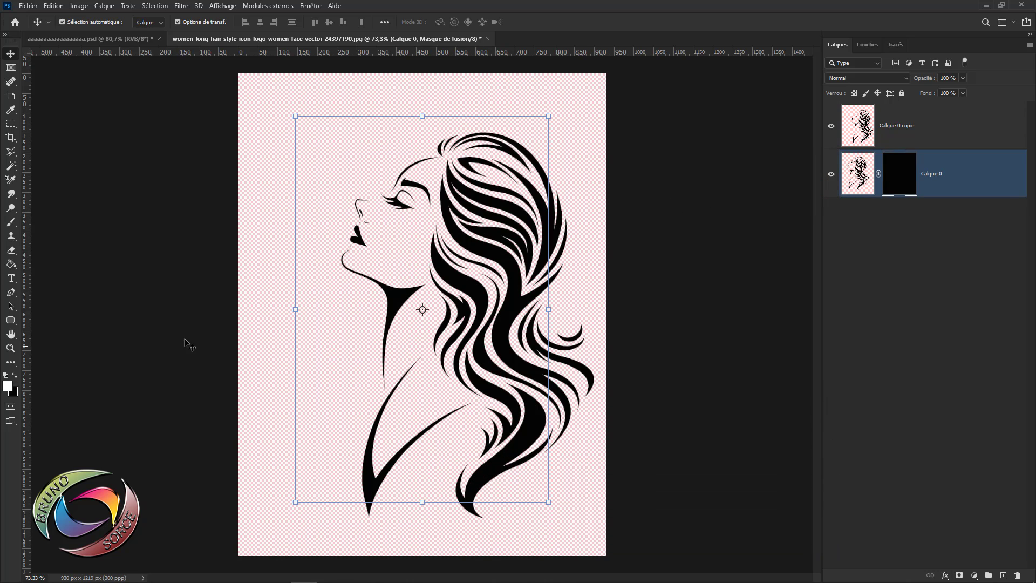
{"action": "left_click", "coordinate": [10, 222]}
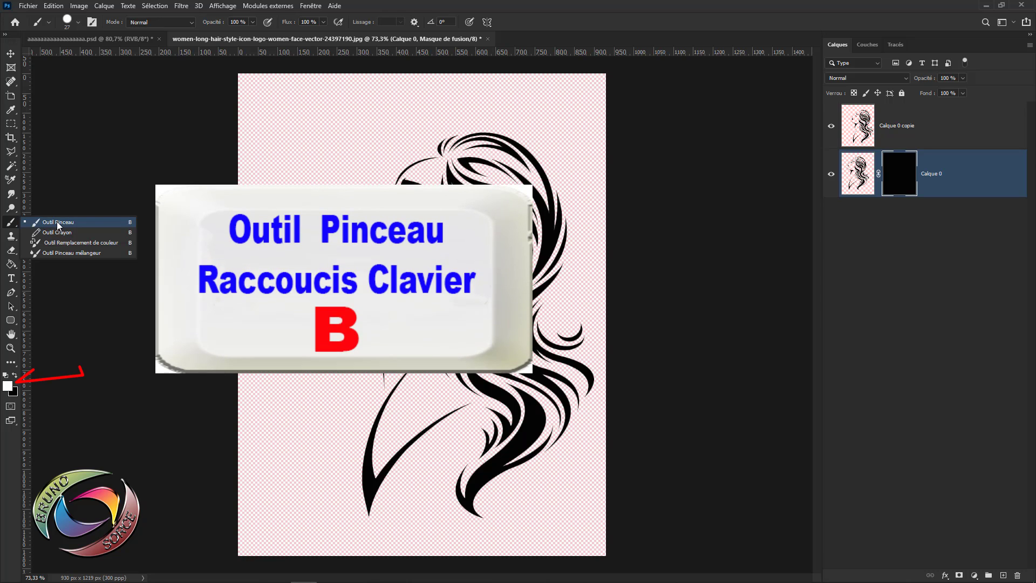
{"action": "left_click", "coordinate": [59, 224]}
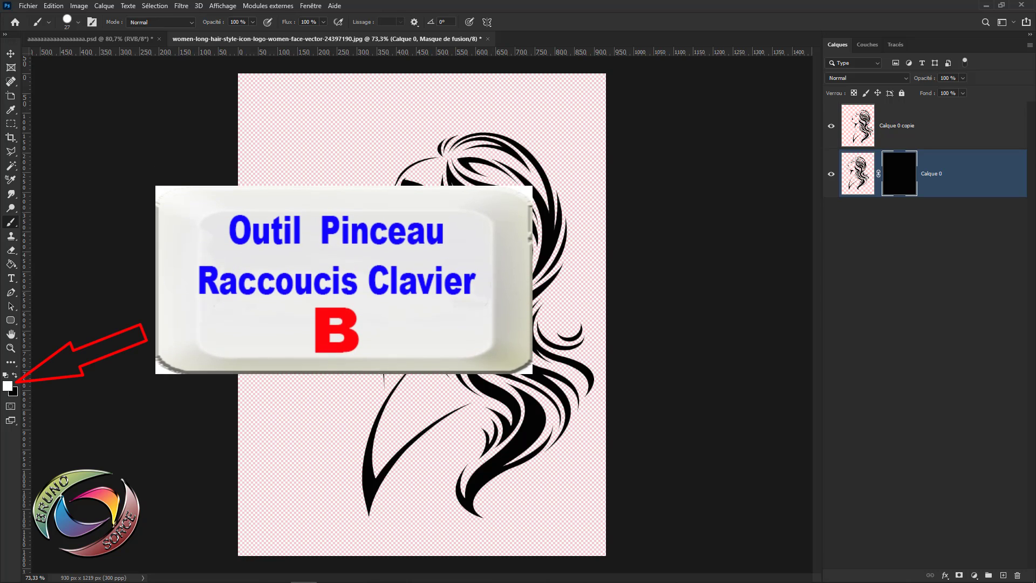
{"action": "mouse_move", "coordinate": [381, 136]}
{"action": "left_mouse_down"}
{"action": "mouse_move", "coordinate": [331, 181]}
{"action": "mouse_move", "coordinate": [409, 141]}
{"action": "mouse_move", "coordinate": [371, 149]}
{"action": "mouse_move", "coordinate": [386, 130]}
{"action": "mouse_move", "coordinate": [362, 154]}
{"action": "mouse_move", "coordinate": [315, 234]}
{"action": "mouse_move", "coordinate": [337, 239]}
{"action": "mouse_move", "coordinate": [342, 306]}
{"action": "left_mouse_up"}
{"action": "mouse_move", "coordinate": [313, 173]}
{"action": "left_mouse_down"}
{"action": "mouse_move", "coordinate": [289, 203]}
{"action": "mouse_move", "coordinate": [312, 242]}
{"action": "mouse_move", "coordinate": [360, 269]}
{"action": "mouse_move", "coordinate": [335, 345]}
{"action": "mouse_move", "coordinate": [322, 486]}
{"action": "mouse_move", "coordinate": [347, 214]}
{"action": "mouse_move", "coordinate": [399, 128]}
{"action": "mouse_move", "coordinate": [400, 138]}
{"action": "mouse_move", "coordinate": [387, 135]}
{"action": "left_mouse_up"}
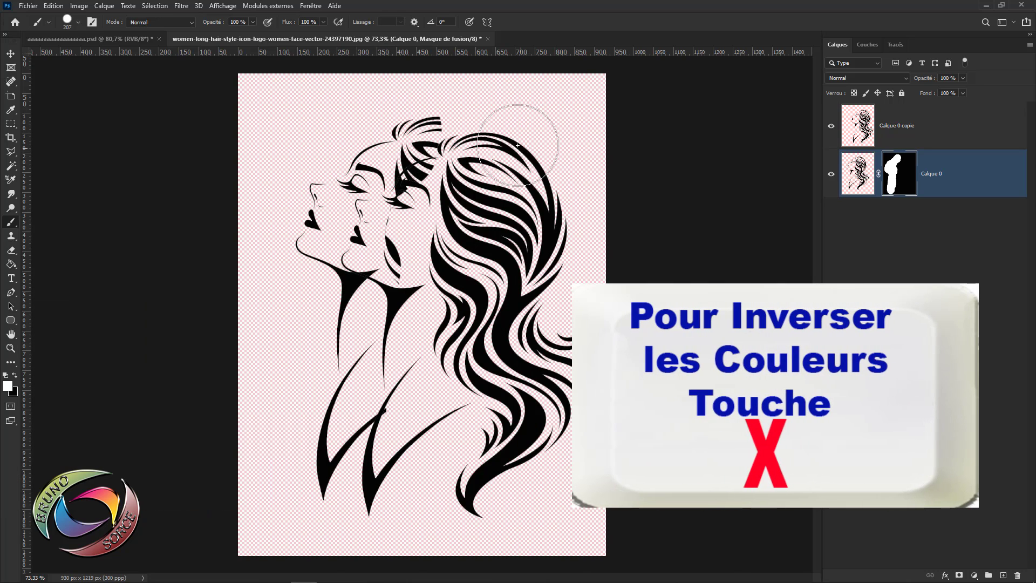
Paint black on the Calque 0 mask to hide its hair and the lines overlapping the front woman's face, neck and shoulder.
{"action": "mouse_move", "coordinate": [505, 137]}
{"action": "left_mouse_down"}
{"action": "mouse_move", "coordinate": [437, 103]}
{"action": "mouse_move", "coordinate": [464, 111]}
{"action": "mouse_move", "coordinate": [477, 153]}
{"action": "mouse_move", "coordinate": [435, 162]}
{"action": "mouse_move", "coordinate": [512, 165]}
{"action": "mouse_move", "coordinate": [447, 173]}
{"action": "mouse_move", "coordinate": [423, 189]}
{"action": "mouse_move", "coordinate": [509, 206]}
{"action": "mouse_move", "coordinate": [509, 229]}
{"action": "mouse_move", "coordinate": [411, 230]}
{"action": "mouse_move", "coordinate": [435, 243]}
{"action": "mouse_move", "coordinate": [425, 258]}
{"action": "mouse_move", "coordinate": [465, 289]}
{"action": "mouse_move", "coordinate": [471, 351]}
{"action": "left_mouse_up"}
{"action": "scroll", "coordinate": [407, 268], "scroll_direction": "up", "scroll_amount": 5}
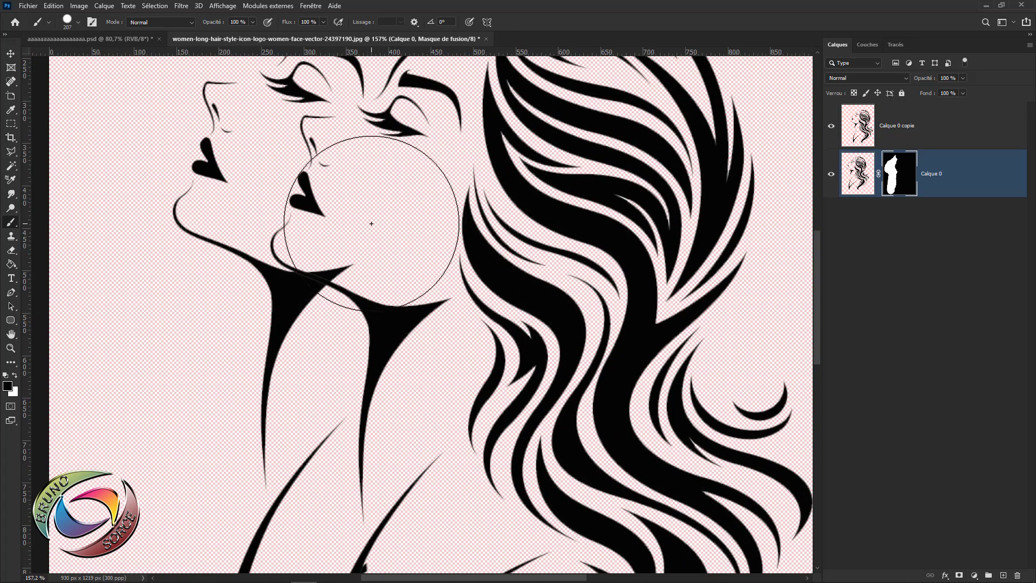
{"action": "mouse_move", "coordinate": [400, 200]}
{"action": "left_mouse_down"}
{"action": "mouse_move", "coordinate": [316, 231]}
{"action": "mouse_move", "coordinate": [336, 260]}
{"action": "left_mouse_up"}
{"action": "mouse_move", "coordinate": [435, 363]}
{"action": "left_mouse_down"}
{"action": "mouse_move", "coordinate": [435, 377]}
{"action": "mouse_move", "coordinate": [394, 407]}
{"action": "mouse_move", "coordinate": [392, 425]}
{"action": "mouse_move", "coordinate": [378, 420]}
{"action": "left_mouse_up"}
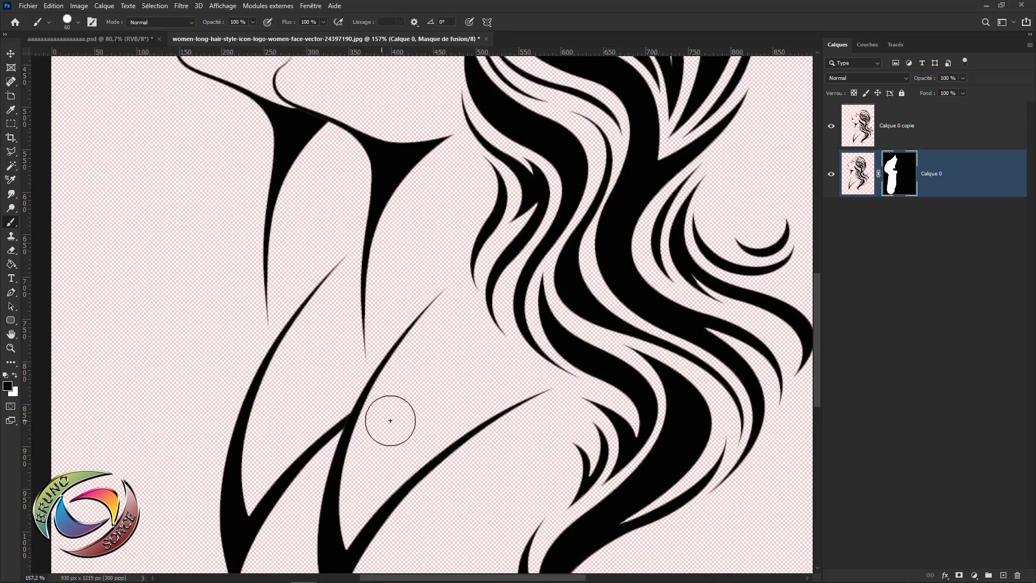
{"action": "scroll", "coordinate": [408, 403], "scroll_direction": "down", "scroll_amount": 4}
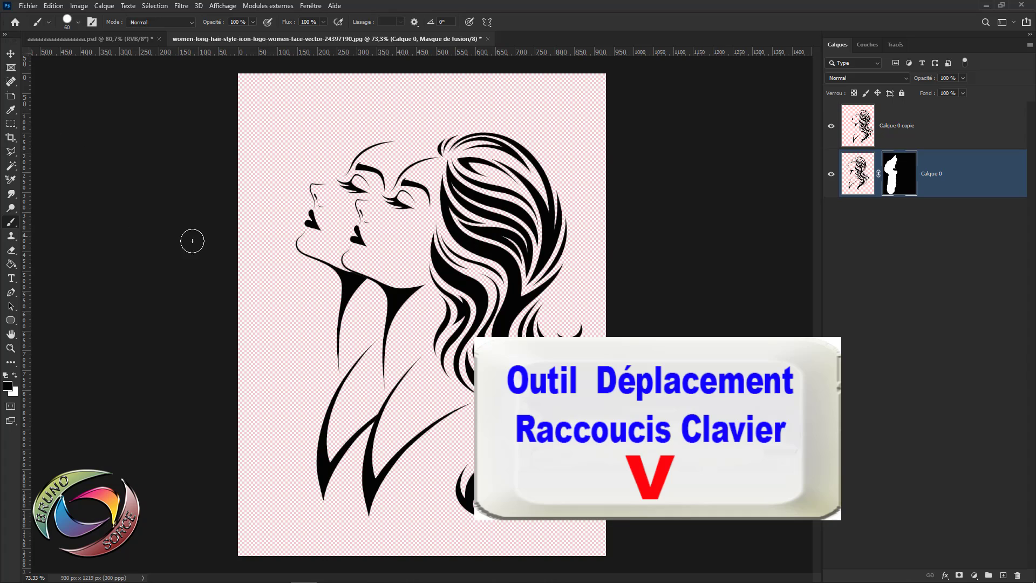
Add a solid colour fill layer in black (000000) and place it beneath Calque 0 as the background.
{"action": "key", "text": "v"}
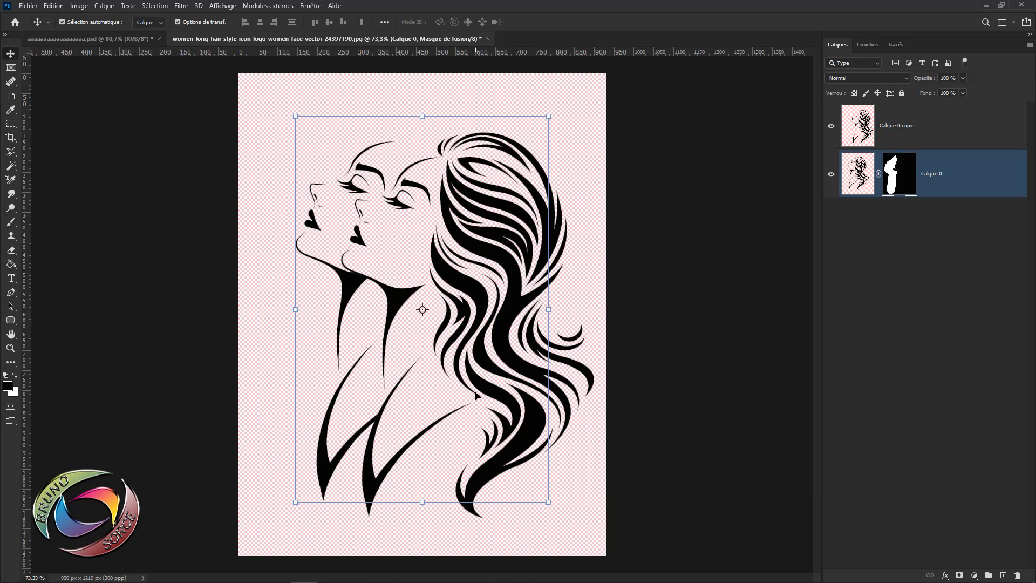
{"action": "left_click", "coordinate": [974, 575]}
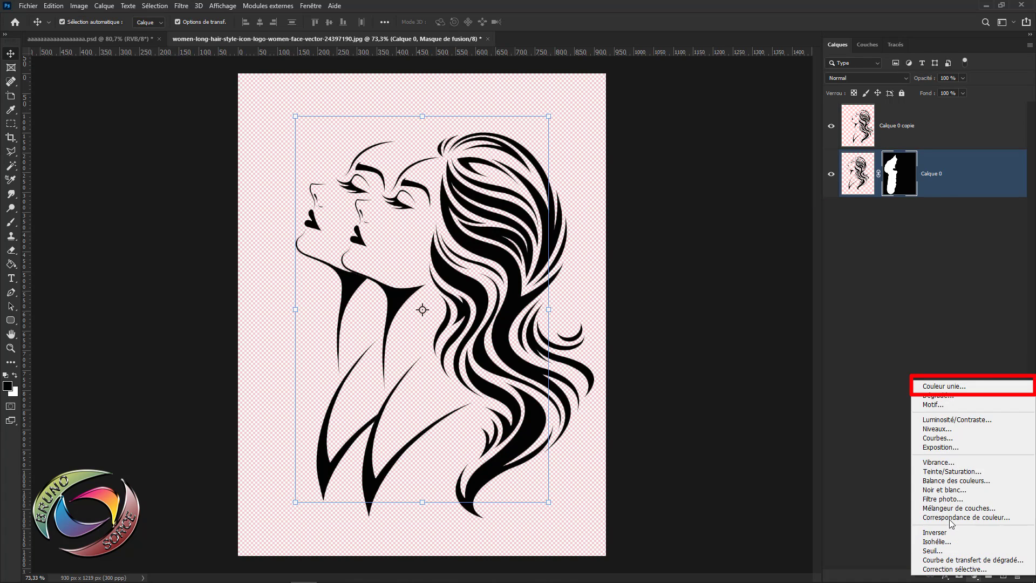
{"action": "left_click", "coordinate": [940, 387]}
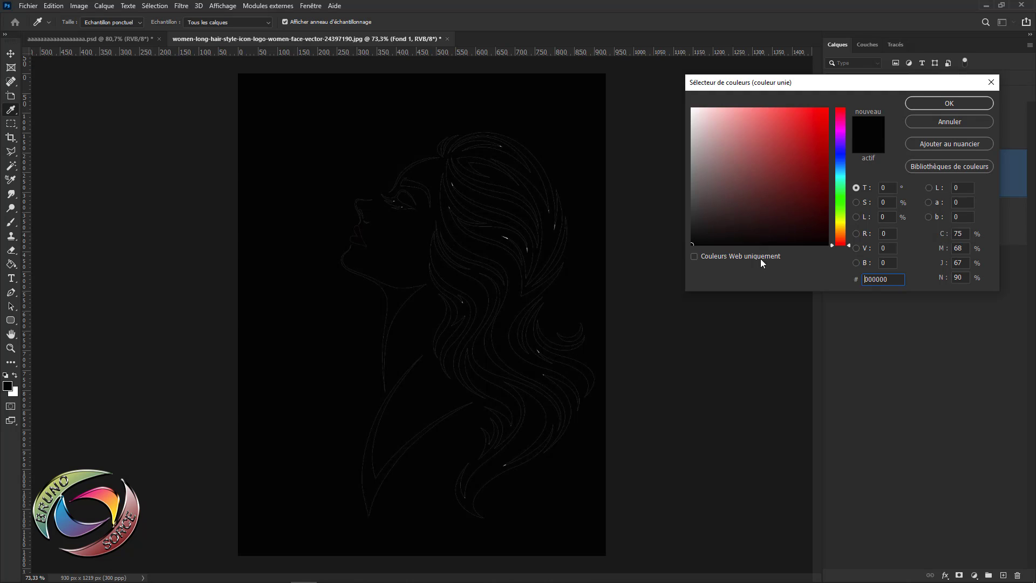
{"action": "left_click", "coordinate": [929, 101]}
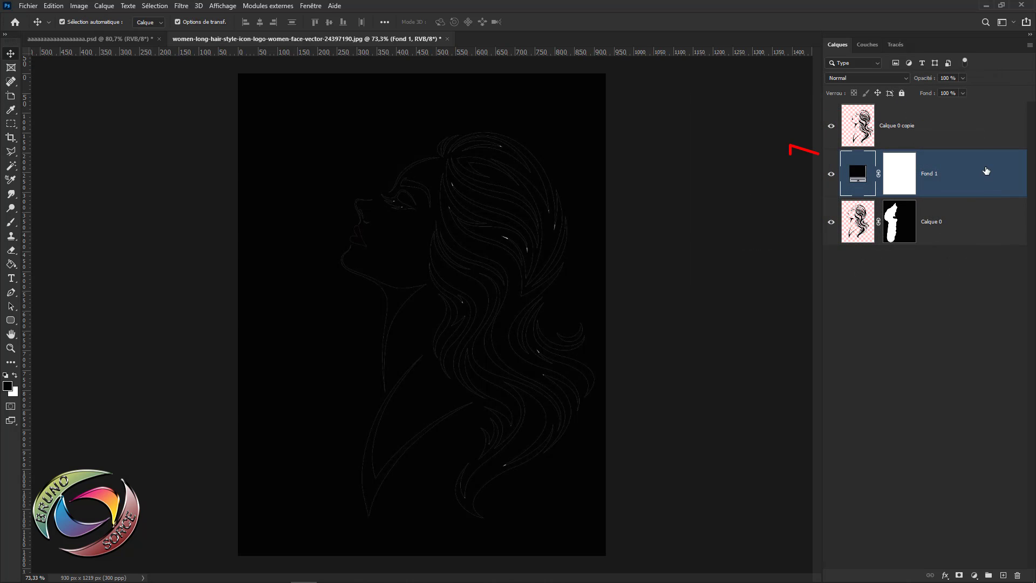
{"action": "left_click_drag", "start_coordinate": [965, 178], "coordinate": [970, 251]}
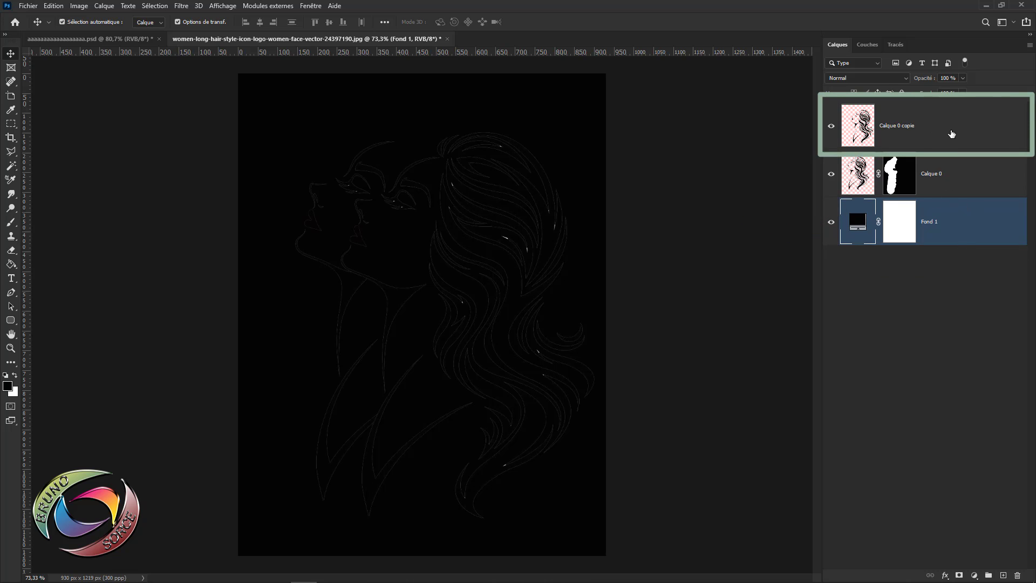
Give Calque 0 copie a gold style with a Ciselage marqué inner bevel: depth 170%, size 41 px, angle and elevation 30°, multi-peak gloss contour.
{"action": "left_click", "coordinate": [954, 136]}
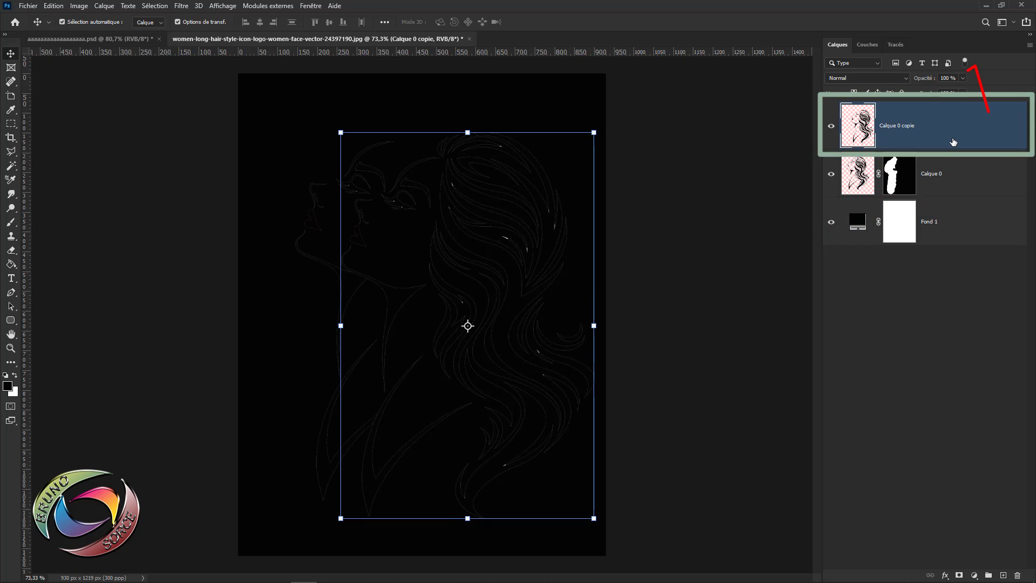
{"action": "double_click", "coordinate": [988, 135]}
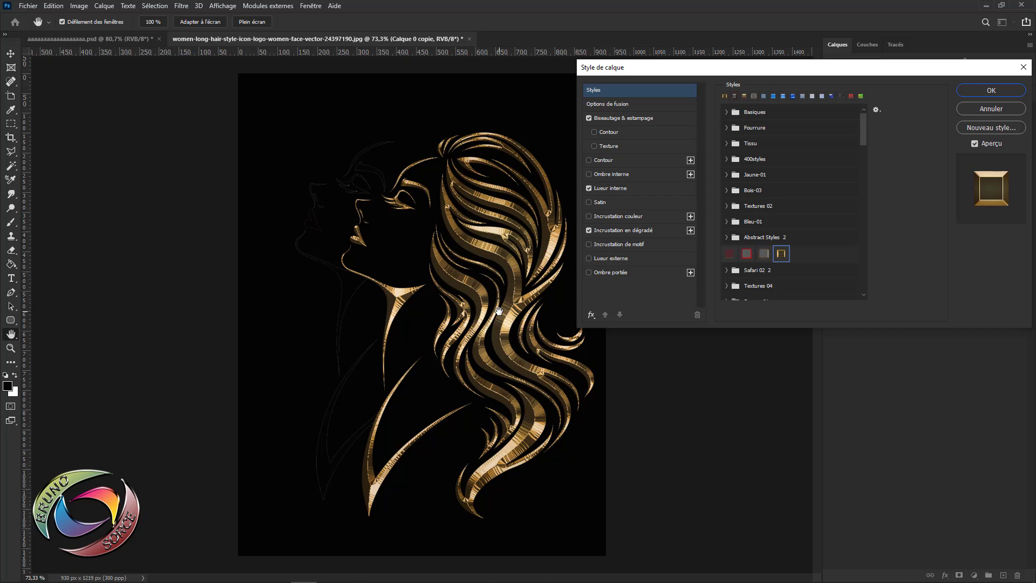
{"action": "left_click", "coordinate": [618, 118]}
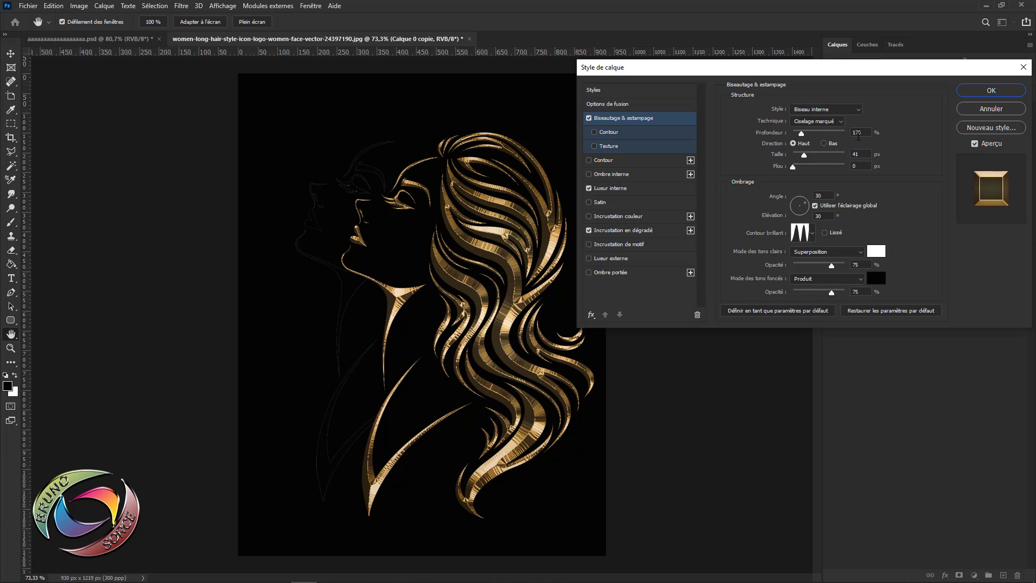
{"action": "left_click_drag", "start_coordinate": [864, 131], "coordinate": [849, 131]}
{"action": "mouse_move", "coordinate": [862, 154]}
{"action": "left_mouse_down"}
{"action": "mouse_move", "coordinate": [846, 153]}
{"action": "mouse_move", "coordinate": [862, 166]}
{"action": "mouse_move", "coordinate": [850, 166]}
{"action": "left_mouse_up"}
{"action": "left_click_drag", "start_coordinate": [825, 195], "coordinate": [800, 198]}
{"action": "left_click_drag", "start_coordinate": [826, 216], "coordinate": [809, 219]}
{"action": "left_click", "coordinate": [811, 234]}
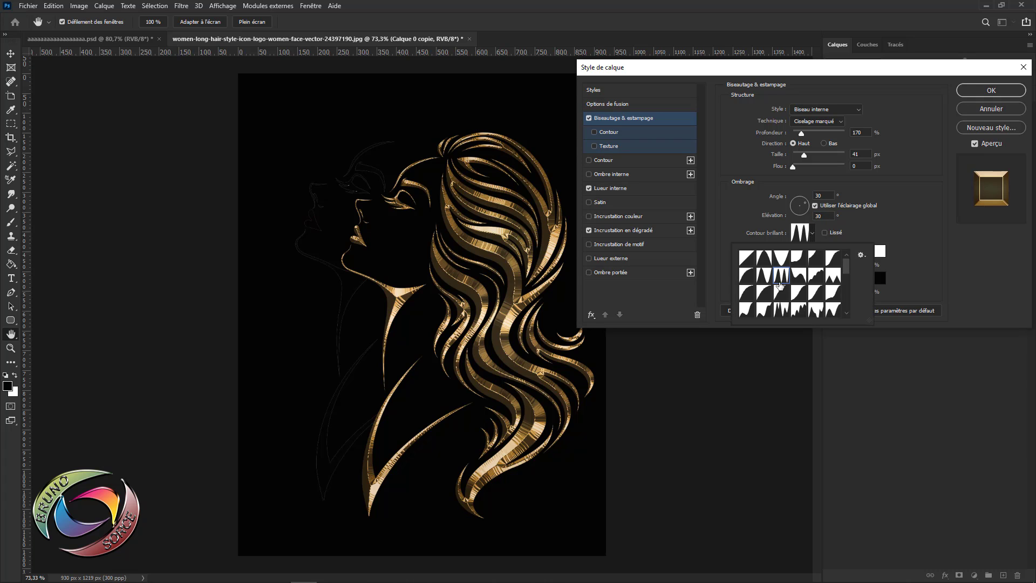
{"action": "left_click", "coordinate": [840, 238]}
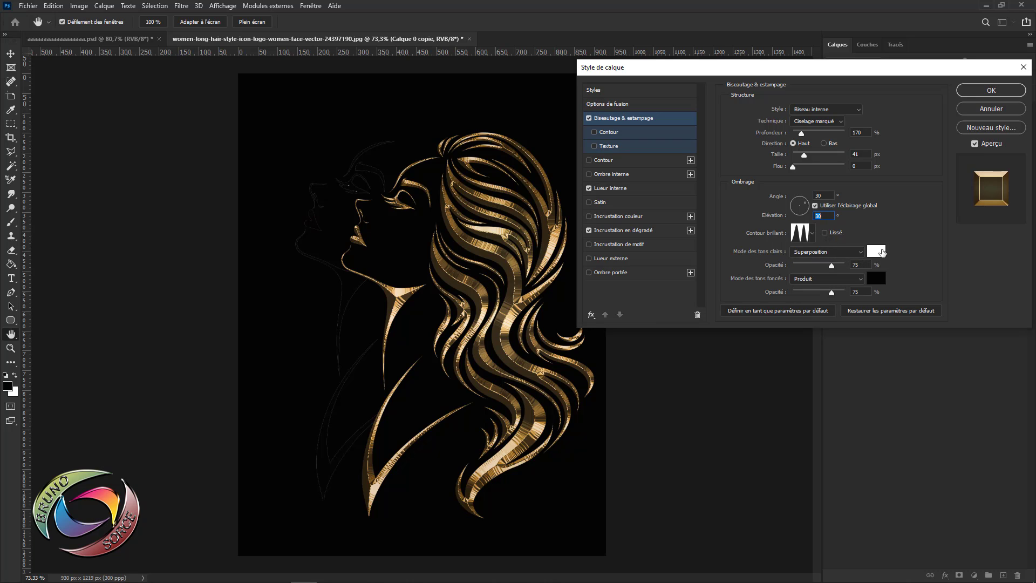
{"action": "left_click", "coordinate": [863, 264]}
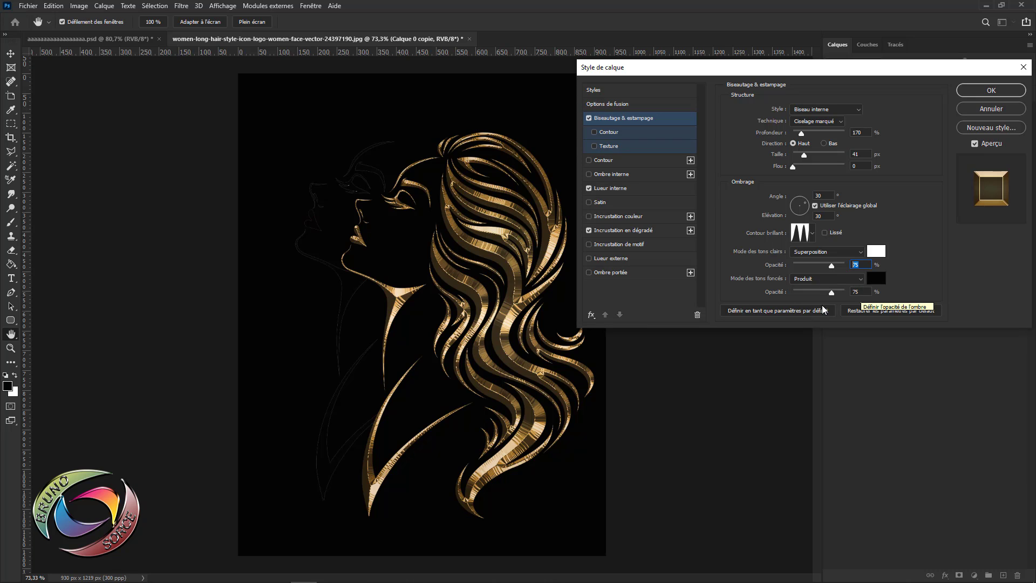
Set the Inner Glow on Calque 0 copie to Produit mode, 50% opacity and 0% noise, using the solid orange colour.
{"action": "left_click", "coordinate": [612, 188]}
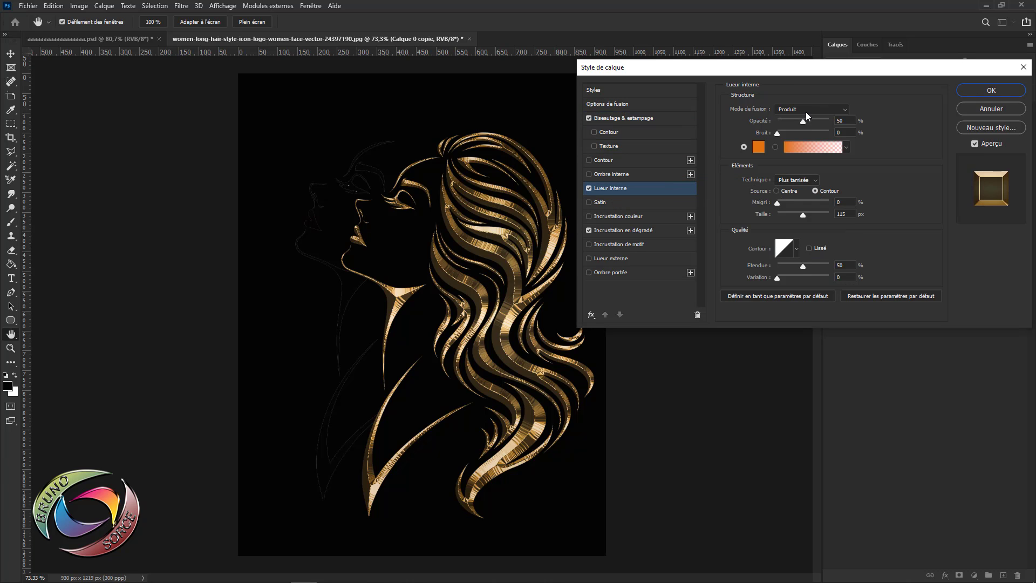
{"action": "left_click", "coordinate": [845, 120]}
{"action": "left_click", "coordinate": [835, 133]}
{"action": "left_click", "coordinate": [744, 147]}
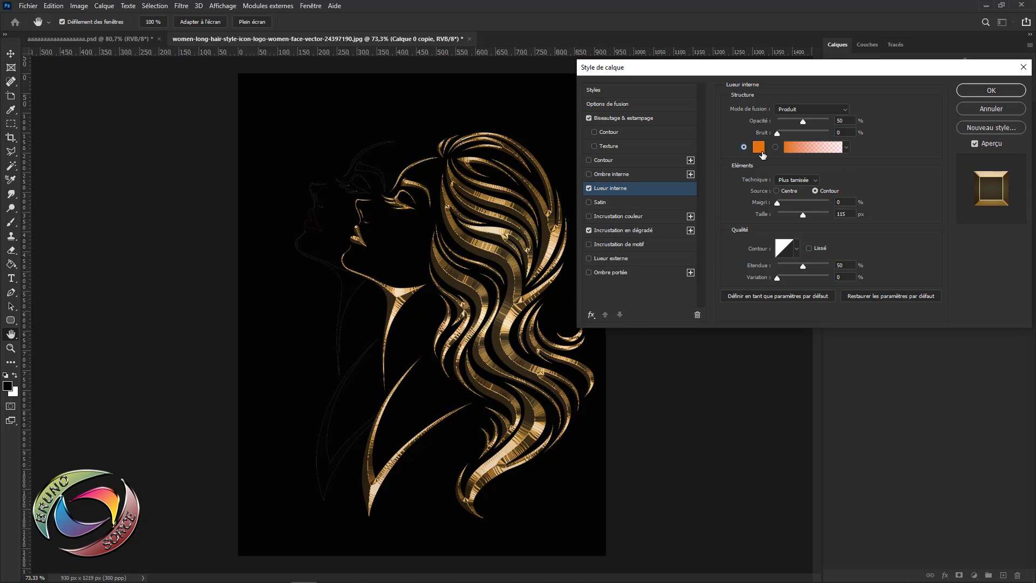
Set the starting colour stop of the Inner Glow gradient to e8801f and the glow size to 115 px.
{"action": "left_click", "coordinate": [804, 147]}
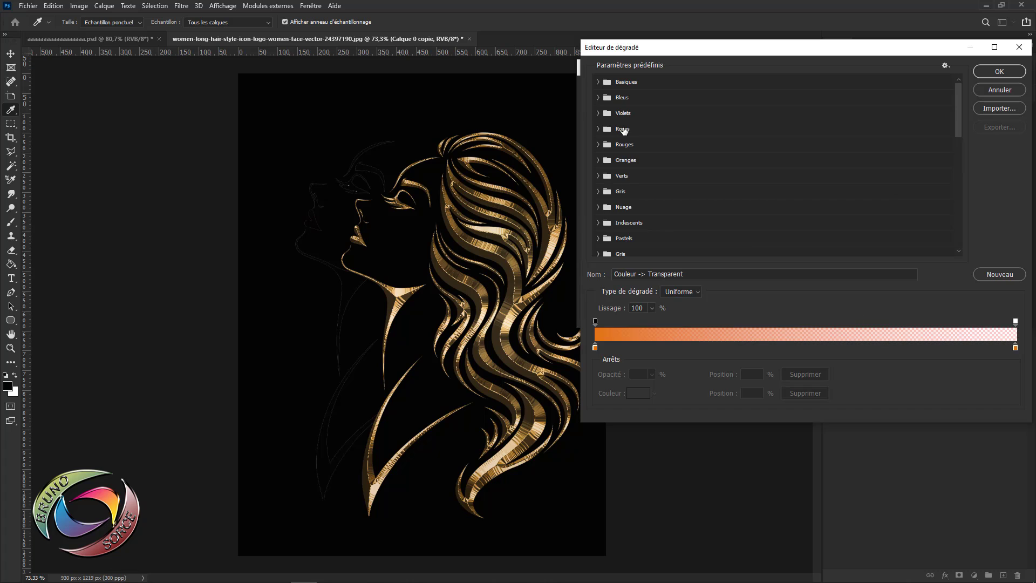
{"action": "left_click", "coordinate": [596, 81]}
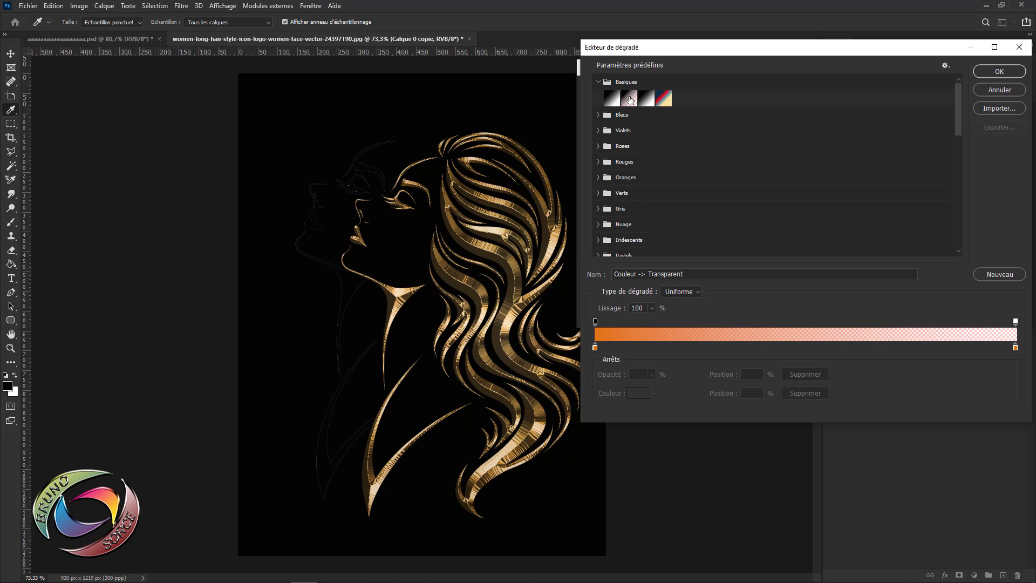
{"action": "left_click", "coordinate": [595, 348]}
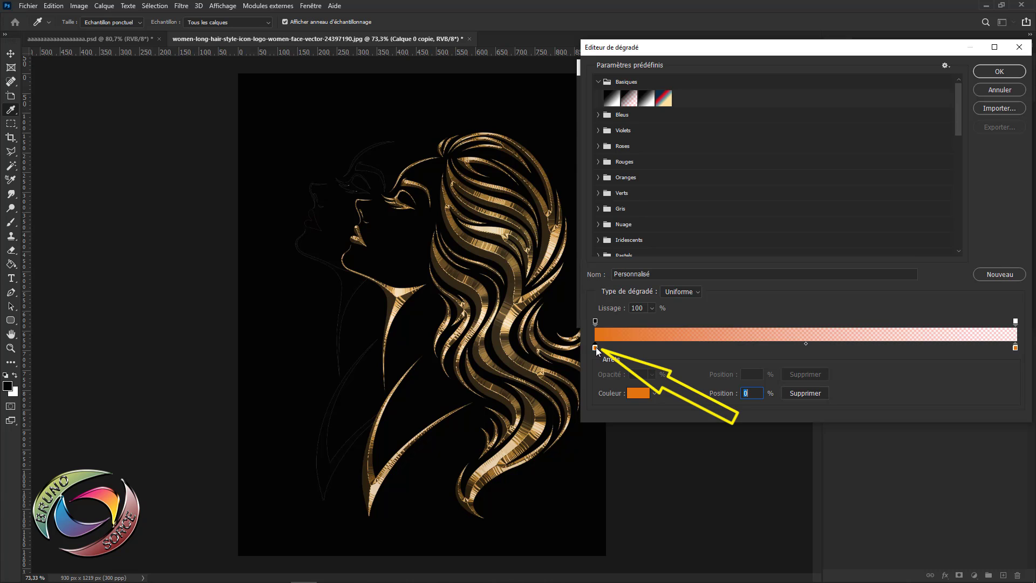
{"action": "double_click", "coordinate": [595, 348]}
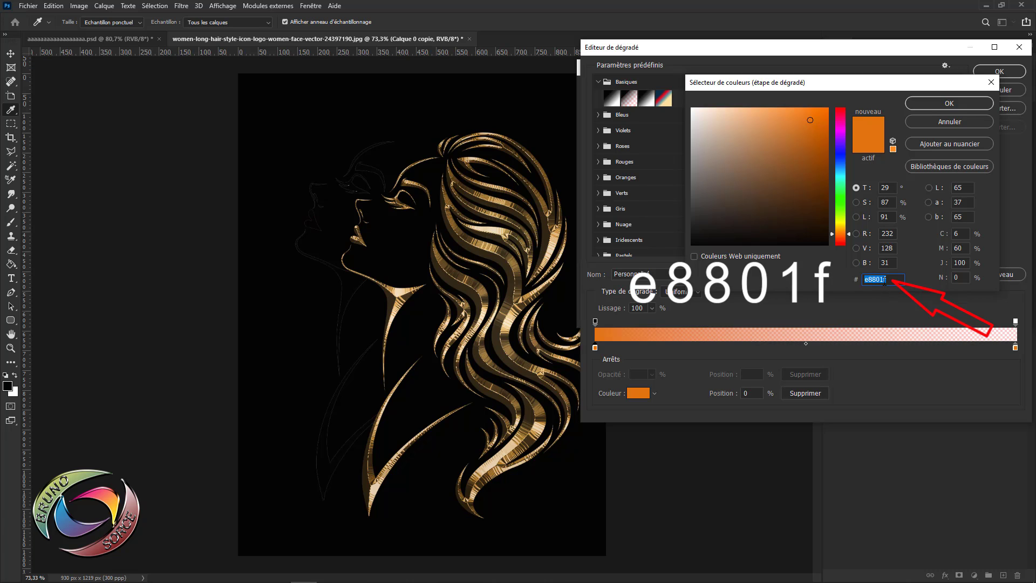
{"action": "left_click", "coordinate": [959, 105]}
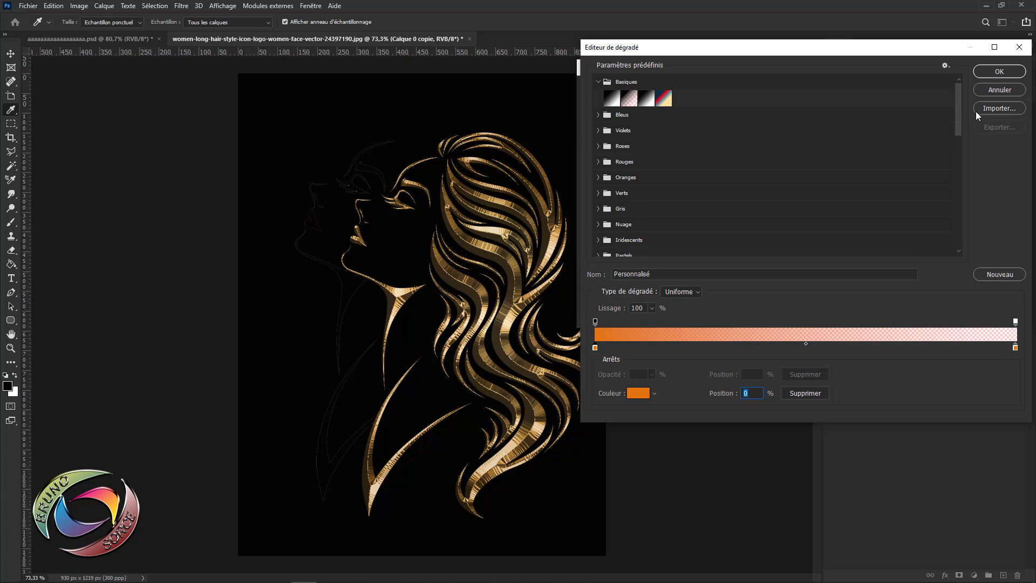
{"action": "left_click", "coordinate": [988, 76]}
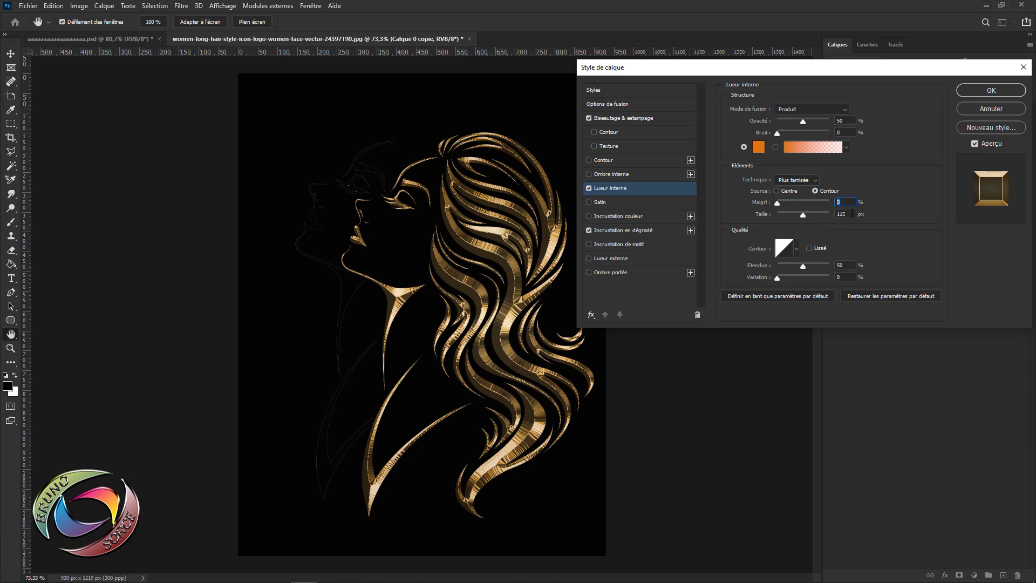
{"action": "left_click_drag", "start_coordinate": [852, 213], "coordinate": [829, 215]}
Set the Gradient Overlay to Normal mode at 100% opacity and its gradient's starting colour stop to f6eead.
{"action": "left_click", "coordinate": [635, 231]}
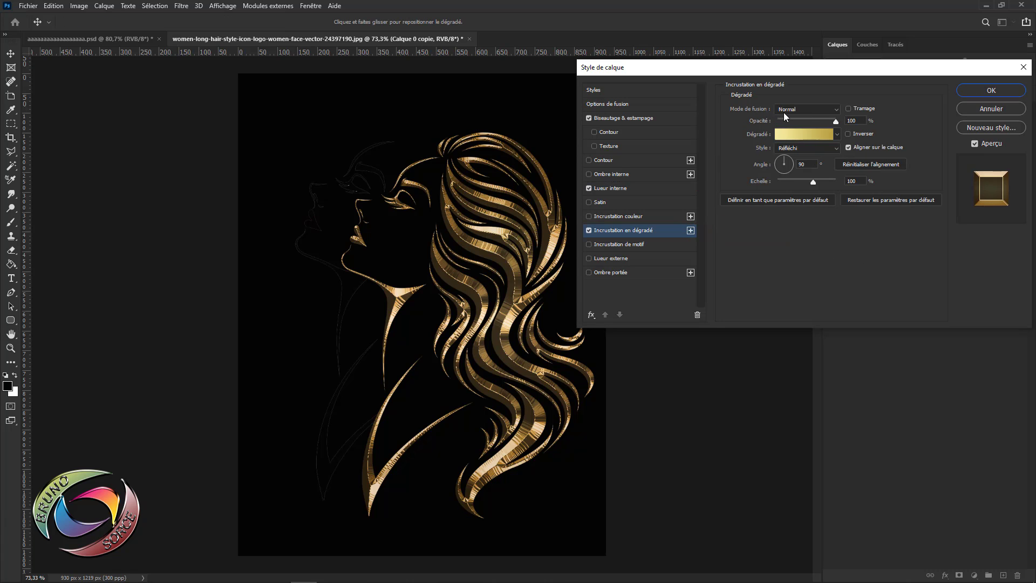
{"action": "double_click", "coordinate": [853, 121]}
{"action": "left_click", "coordinate": [798, 133]}
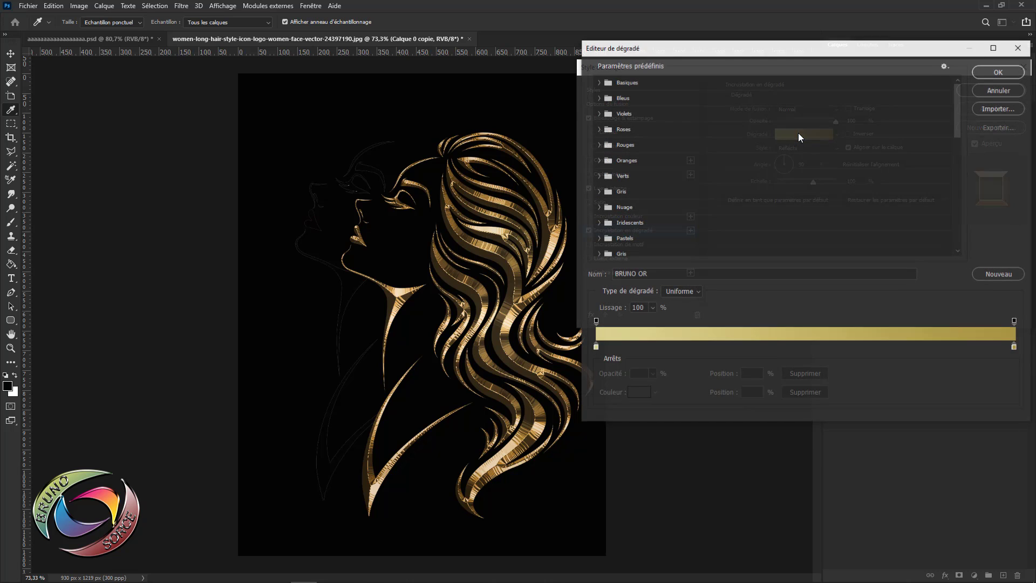
{"action": "left_click", "coordinate": [598, 82]}
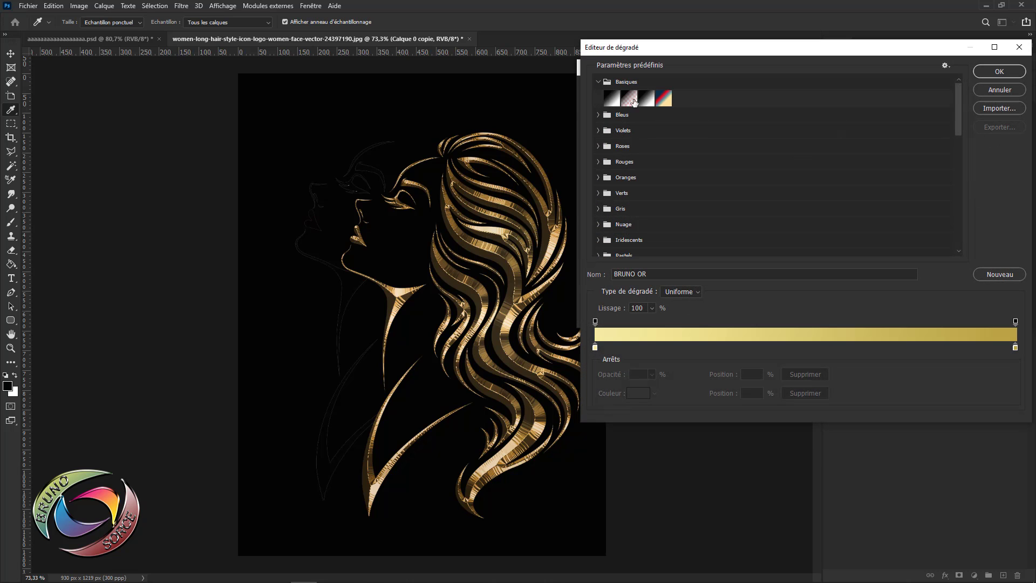
{"action": "left_click", "coordinate": [596, 347]}
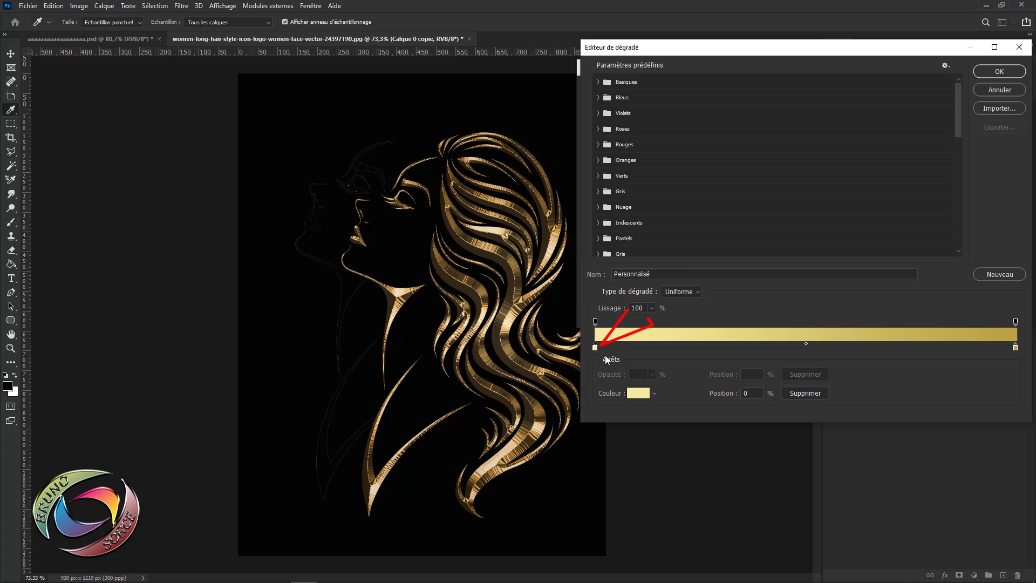
{"action": "left_click", "coordinate": [638, 394]}
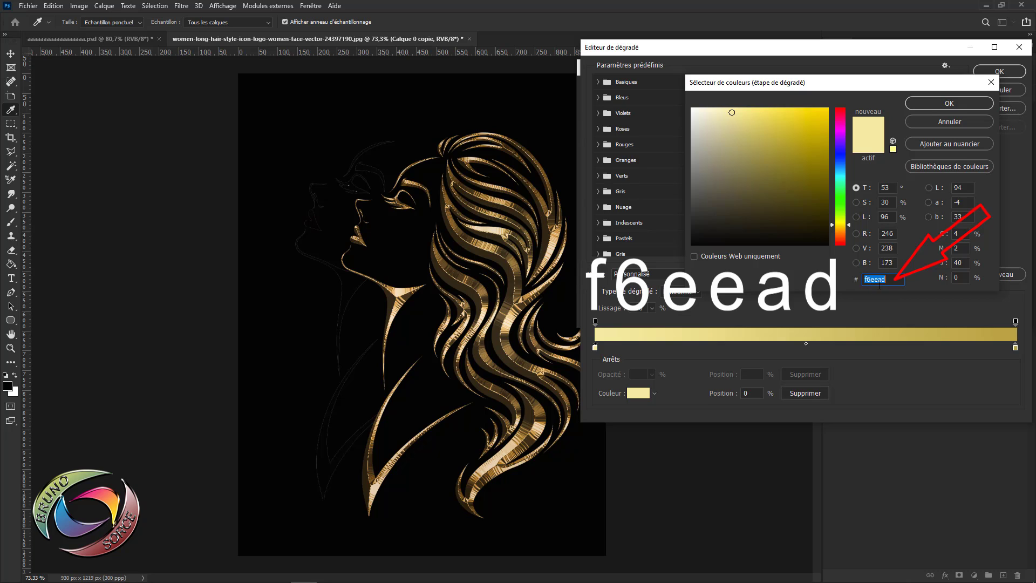
{"action": "left_click", "coordinate": [974, 104]}
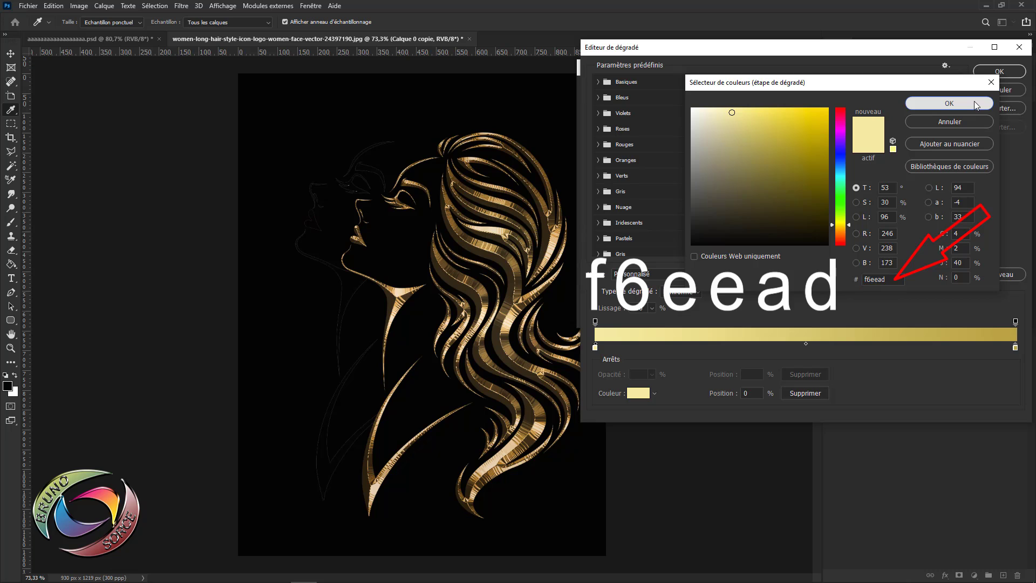
Set the end colour stop of the overlay gradient to c1ac51 and accept the gradient.
{"action": "left_click", "coordinate": [1019, 348]}
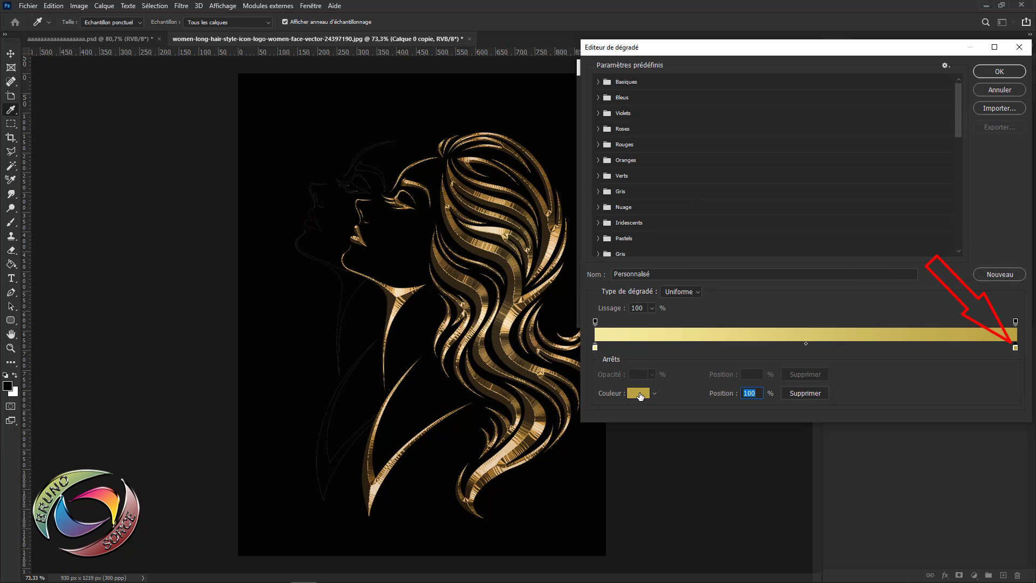
{"action": "left_click", "coordinate": [640, 395]}
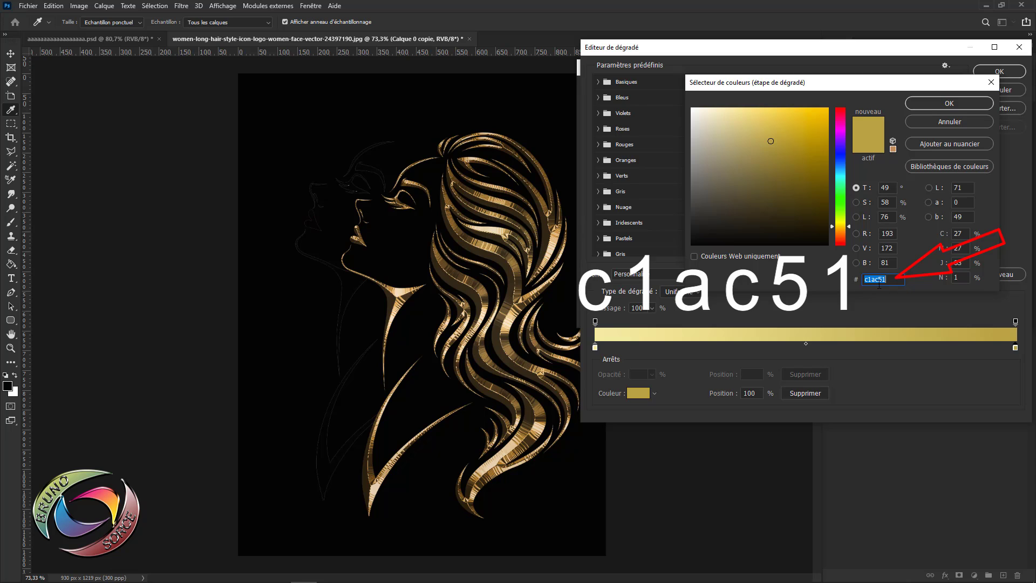
{"action": "left_click", "coordinate": [968, 106]}
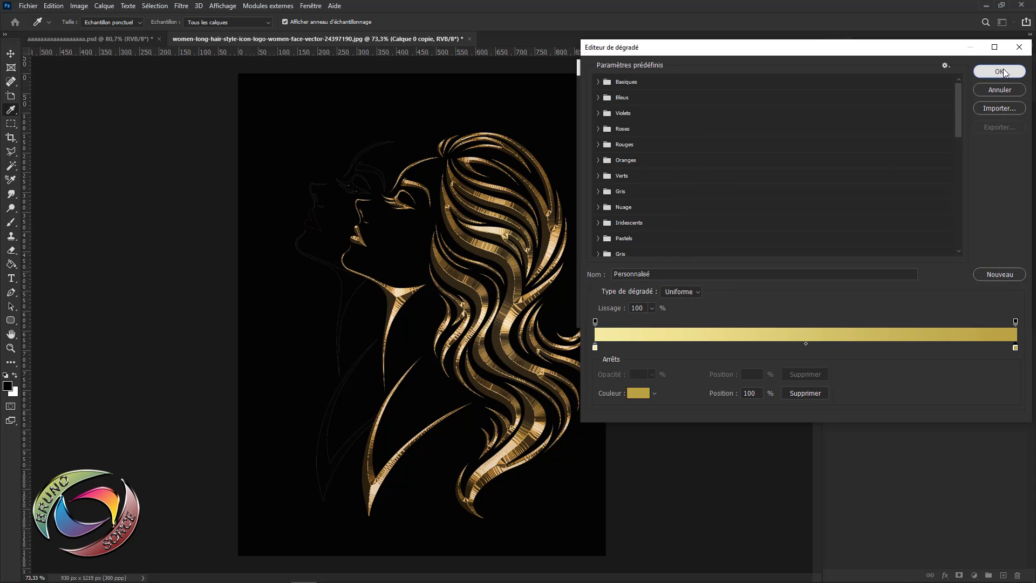
{"action": "left_click", "coordinate": [1000, 71]}
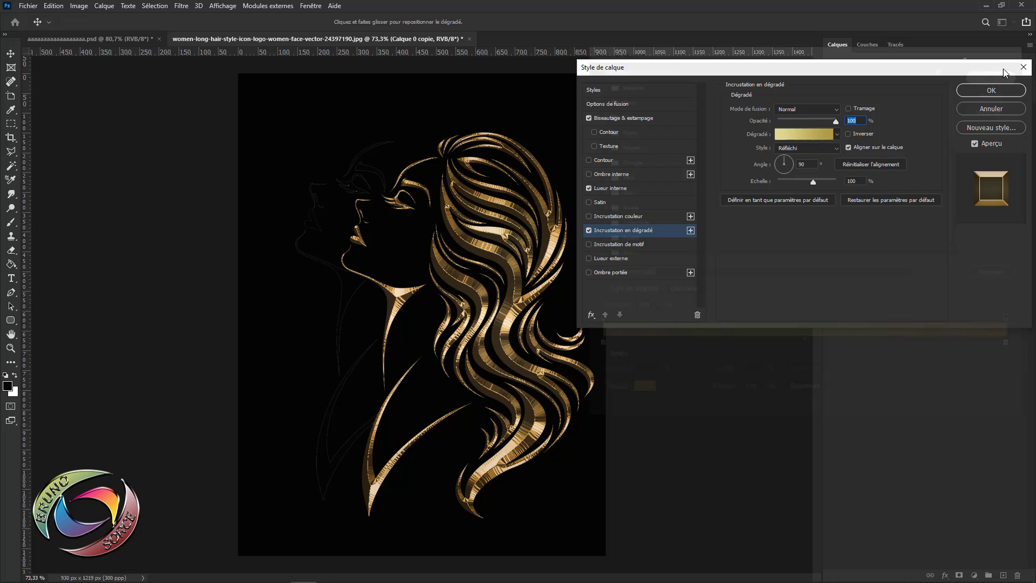
Set the Gradient Overlay to Réfléchi style with a 90° angle and 100% scale, and apply the layer style to Calque 0 copie.
{"action": "left_click", "coordinate": [797, 150]}
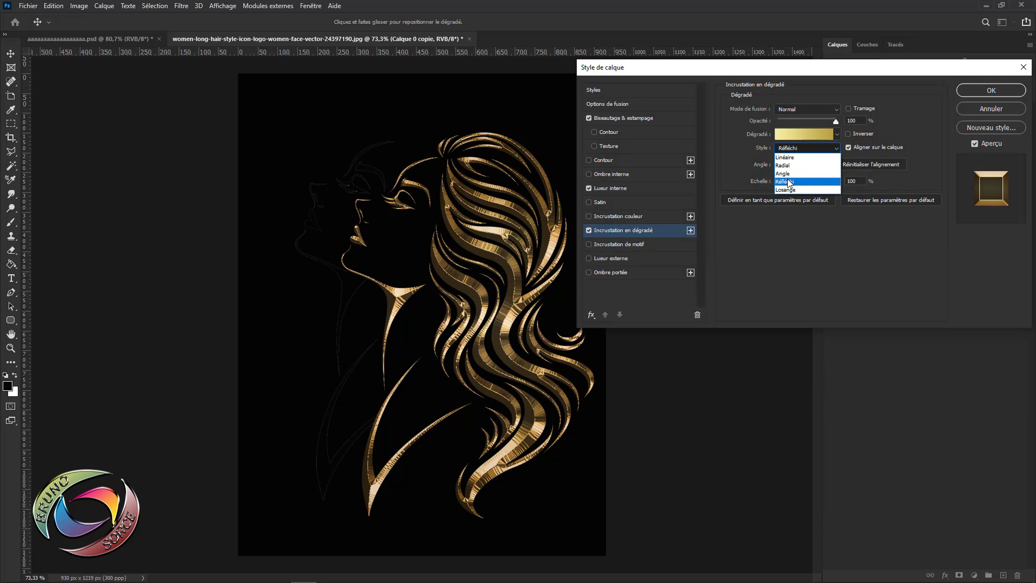
{"action": "left_click", "coordinate": [789, 181]}
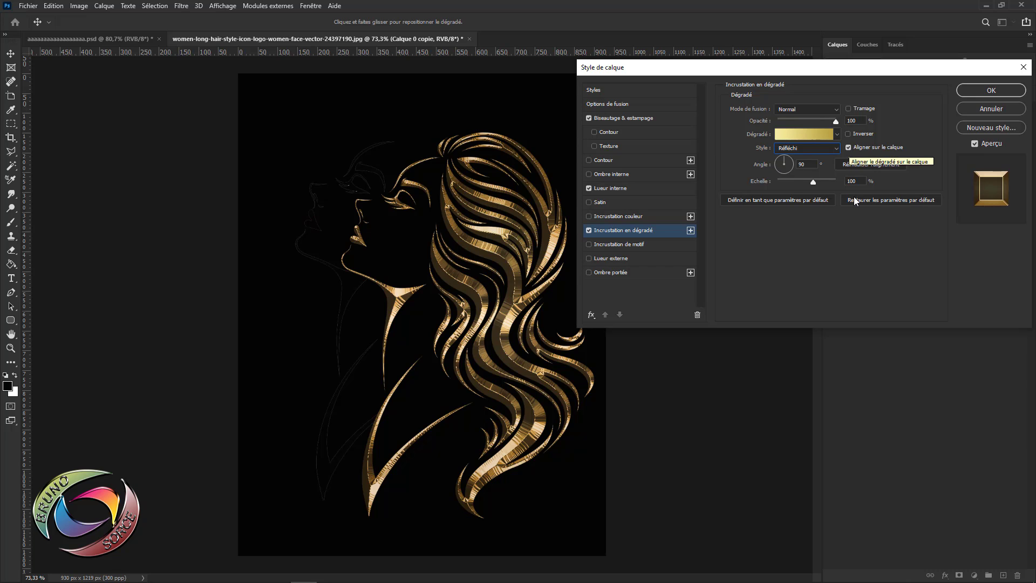
{"action": "double_click", "coordinate": [809, 164]}
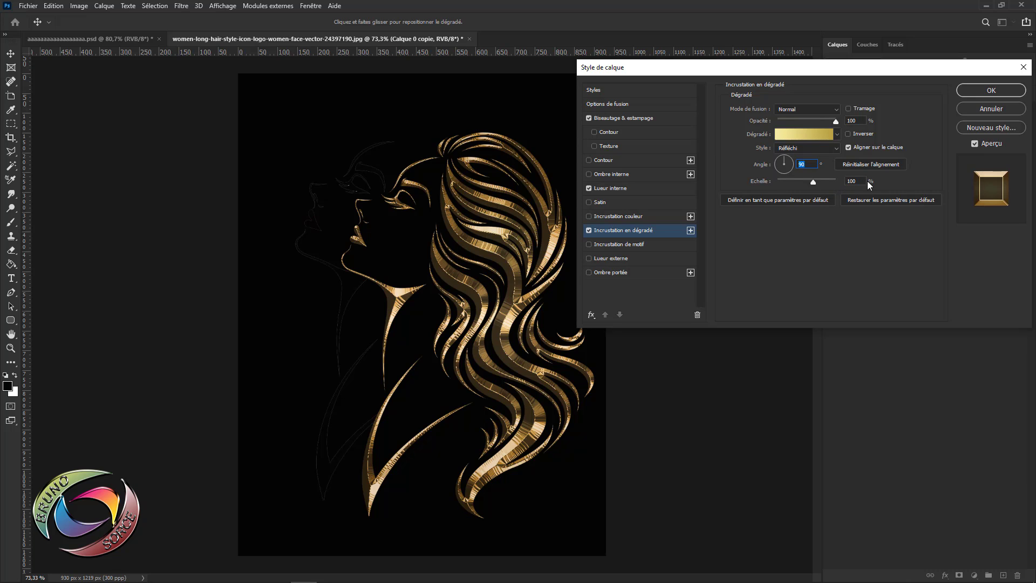
{"action": "double_click", "coordinate": [845, 181]}
{"action": "left_click", "coordinate": [983, 129]}
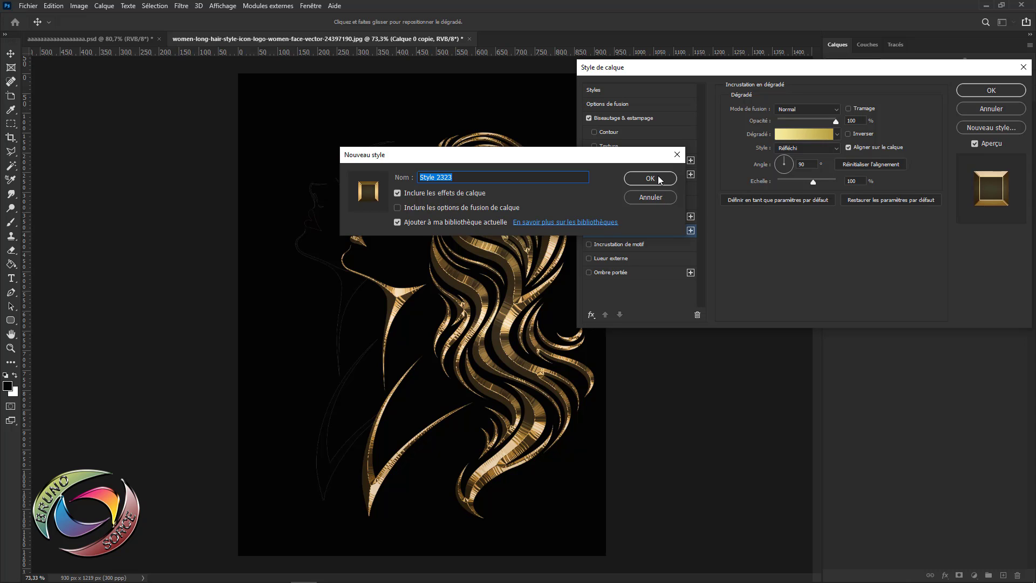
{"action": "left_click", "coordinate": [655, 197]}
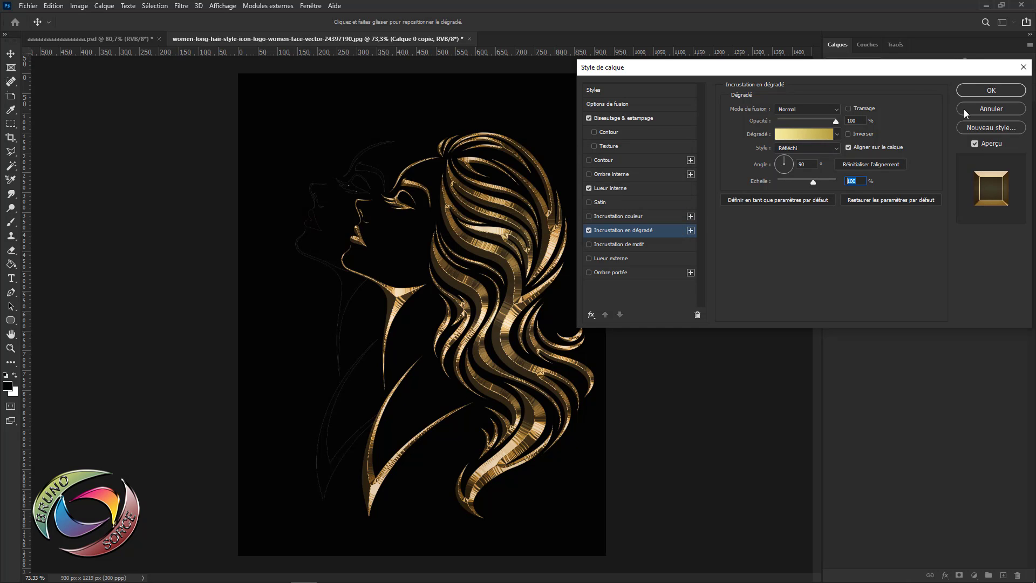
{"action": "left_click", "coordinate": [989, 90]}
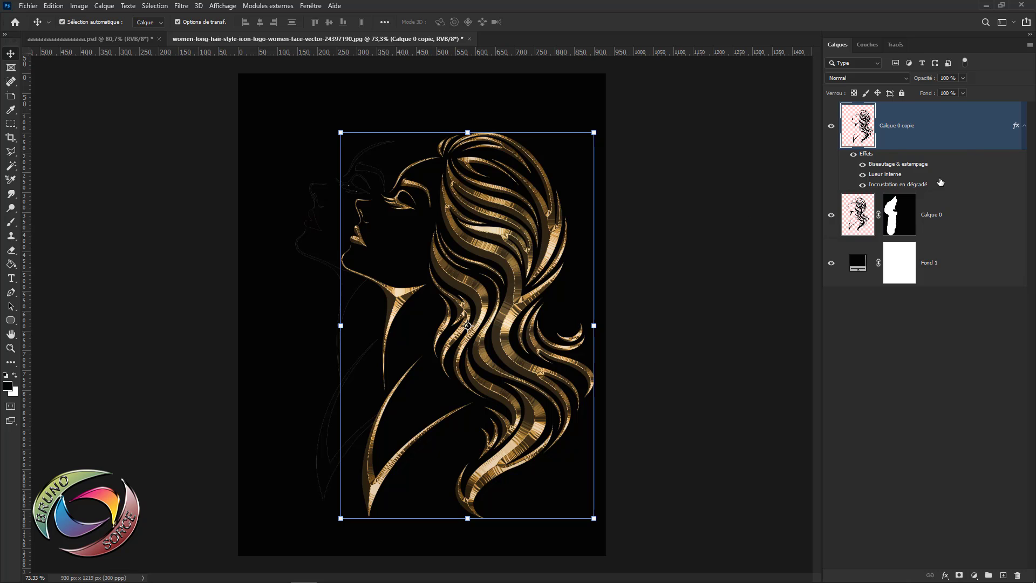
Try presets from the Abstract Styles 2 set on Calque 0 copie, discard them, and compare the drawing with its bevel effect hidden.
{"action": "double_click", "coordinate": [924, 165]}
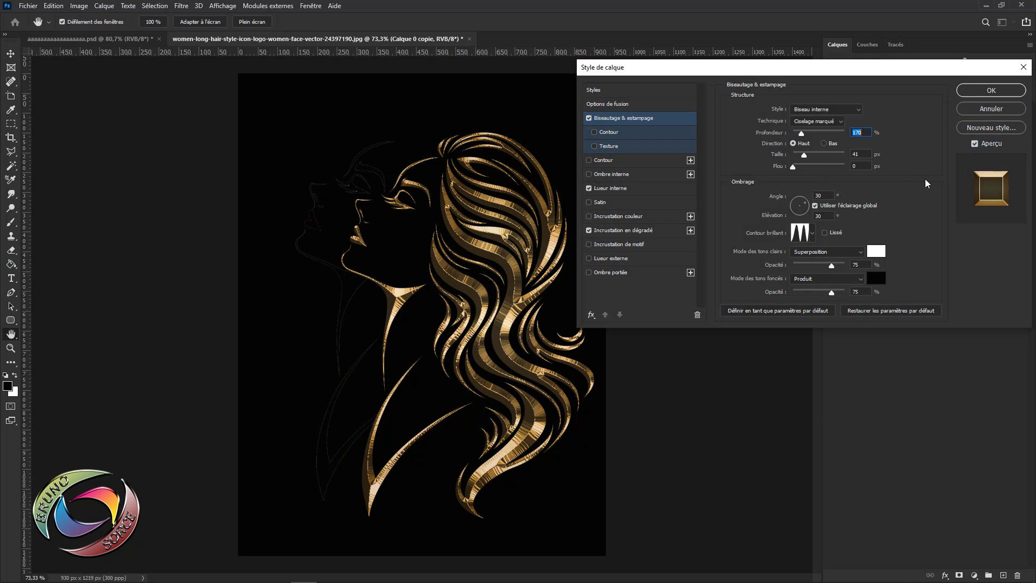
{"action": "left_click", "coordinate": [601, 89]}
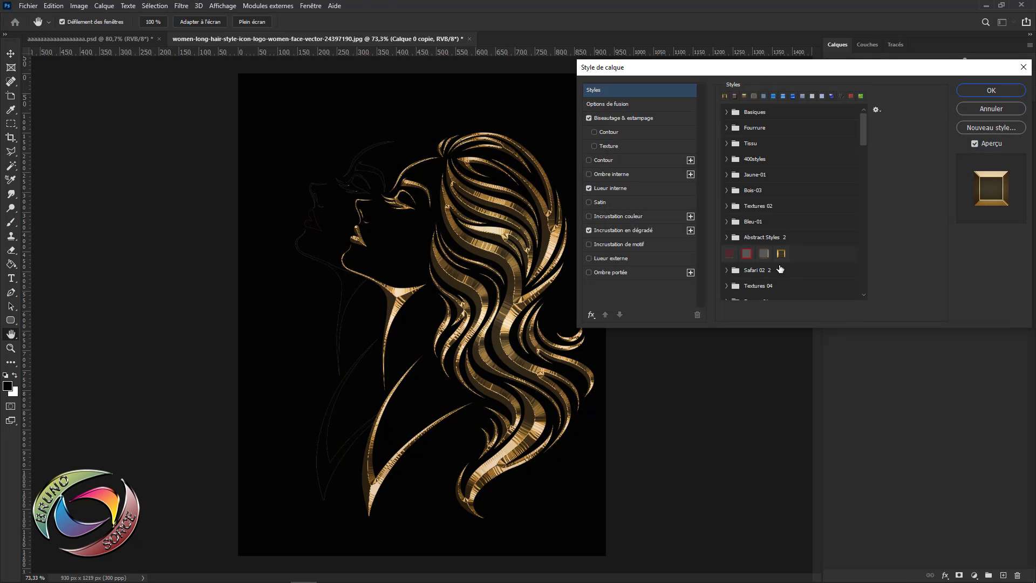
{"action": "left_click", "coordinate": [764, 254]}
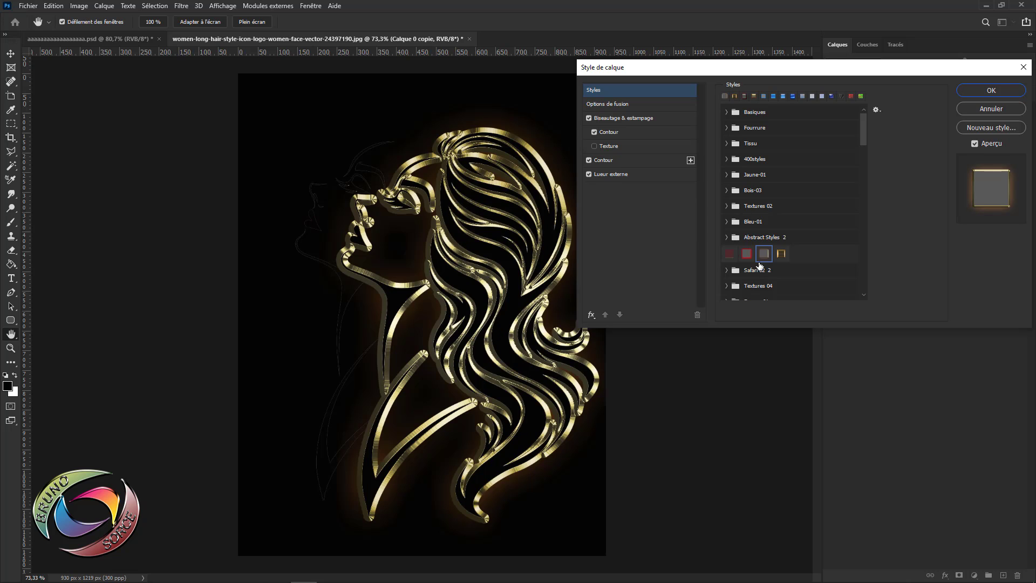
{"action": "left_click_drag", "start_coordinate": [864, 128], "coordinate": [861, 153]}
{"action": "left_click", "coordinate": [781, 124]}
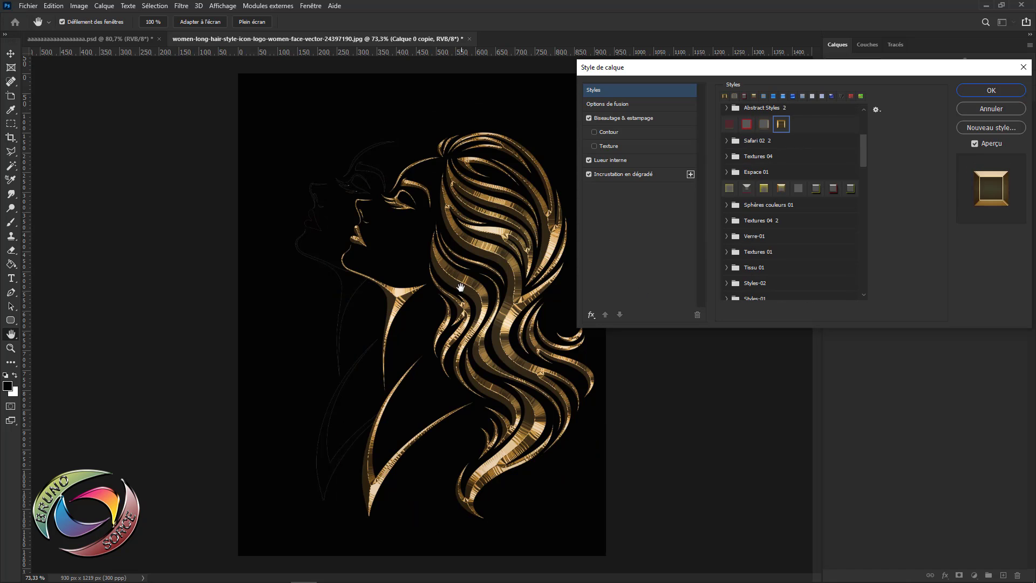
{"action": "left_click", "coordinate": [991, 109]}
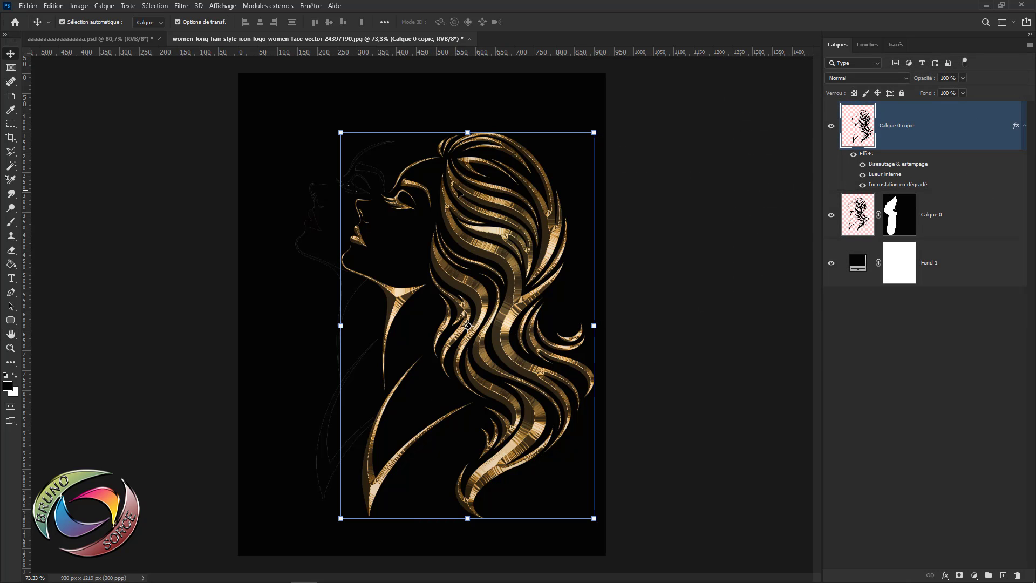
{"action": "left_click", "coordinate": [863, 165]}
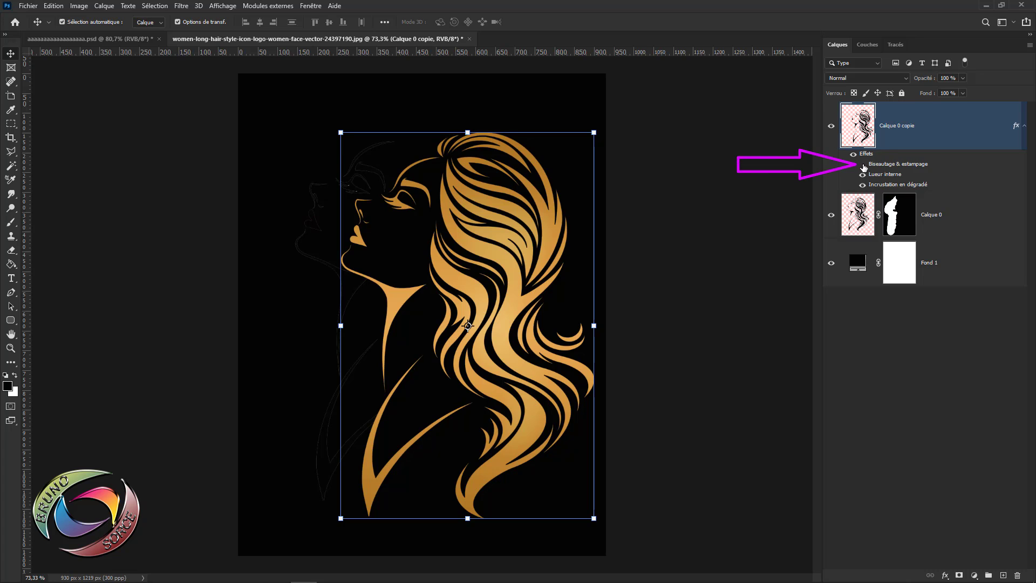
{"action": "left_click", "coordinate": [863, 165]}
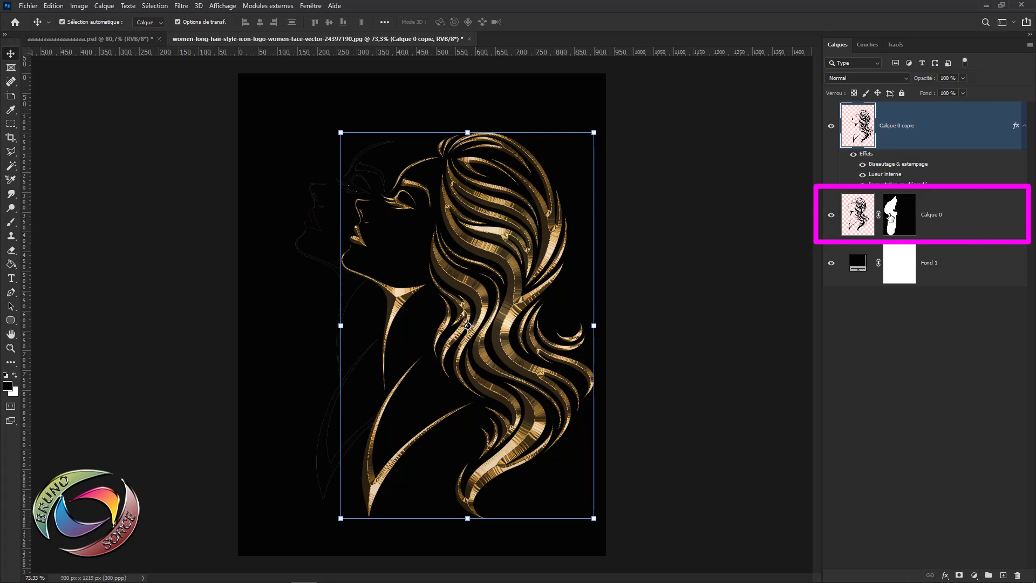
Apply the layer mask of Calque 0 permanently to the layer.
{"action": "left_click", "coordinate": [955, 220]}
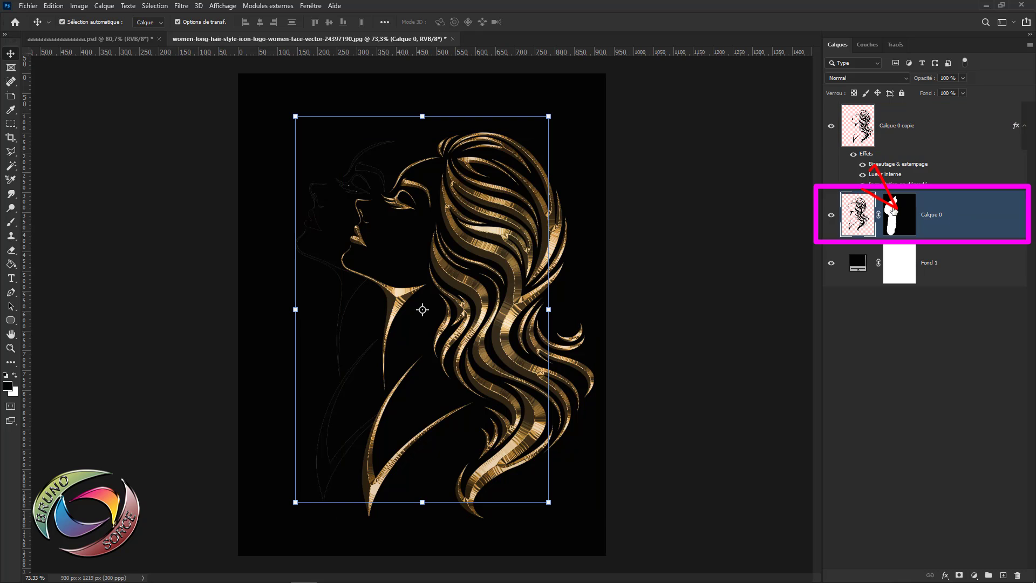
{"action": "right_click", "coordinate": [900, 214]}
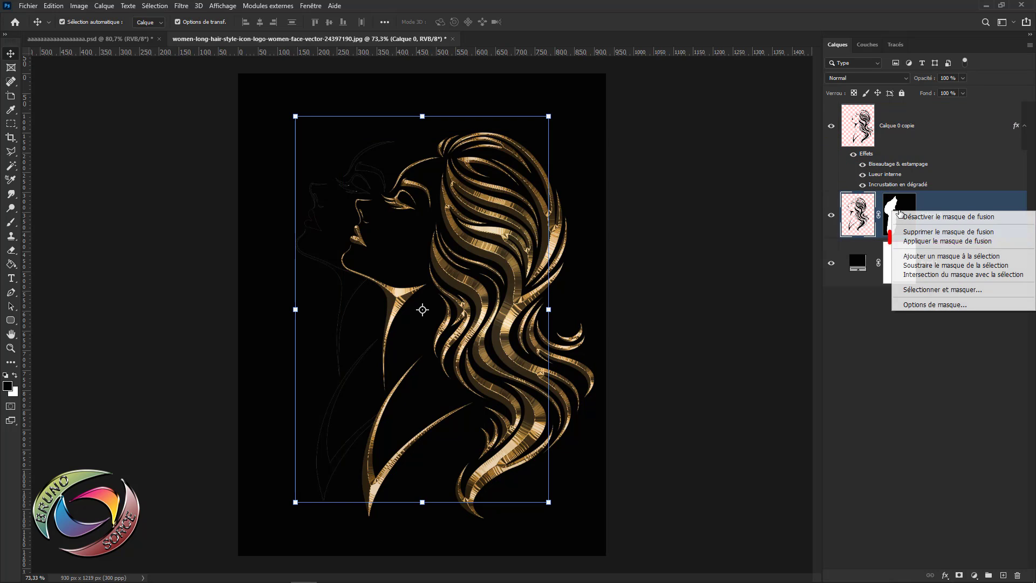
{"action": "left_click", "coordinate": [946, 244]}
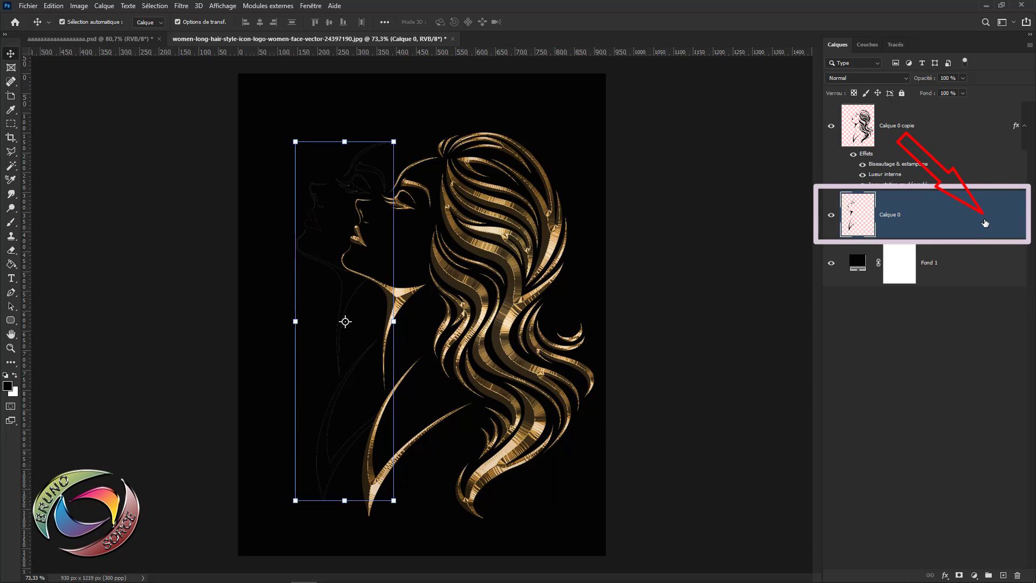
Give Calque 0 a Bevel & Emboss in Contour de l'estampage style, Lisse technique, 610% depth, 13 px size and 0 px softness.
{"action": "double_click", "coordinate": [985, 223]}
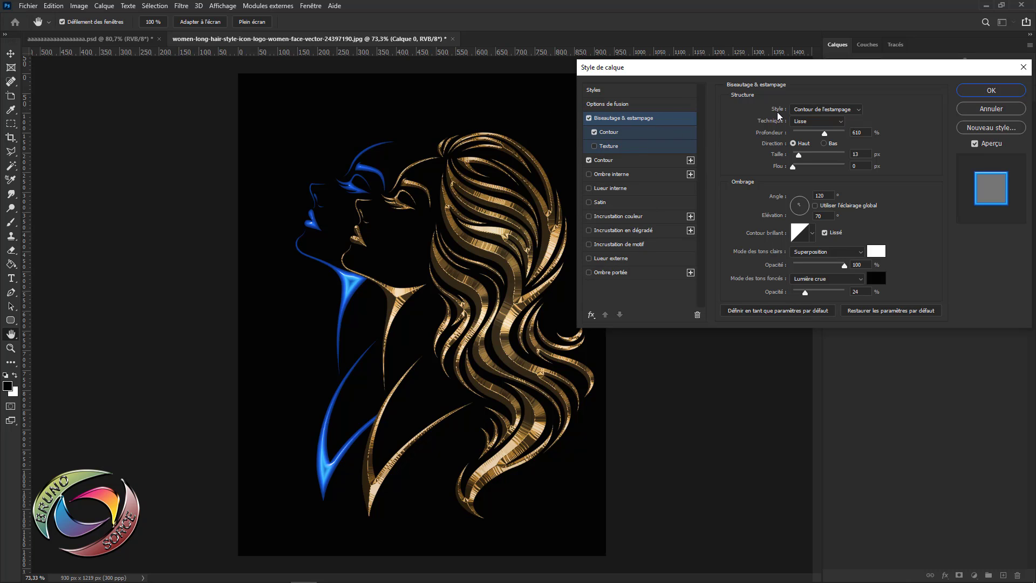
{"action": "left_click", "coordinate": [828, 112]}
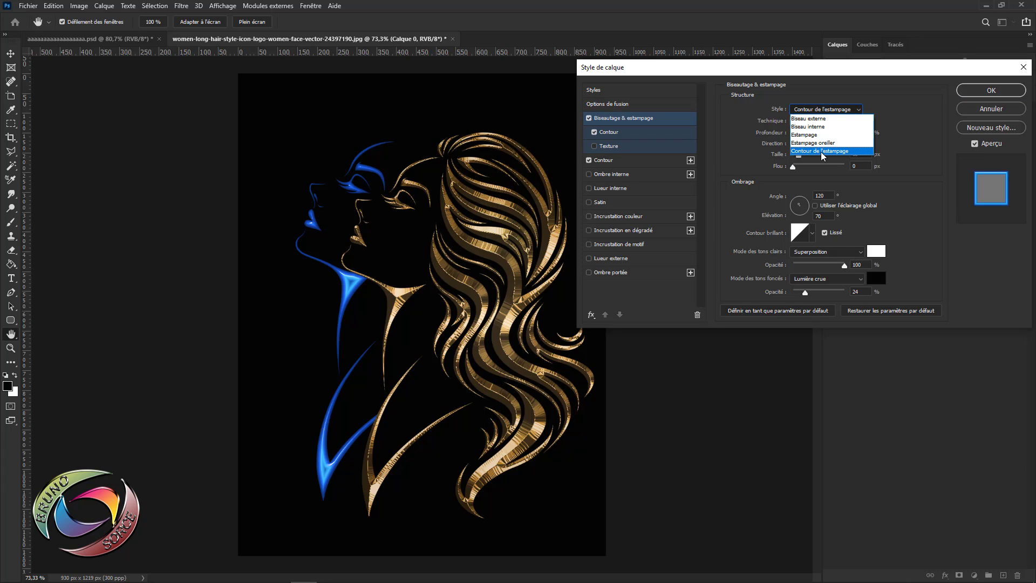
{"action": "left_click", "coordinate": [821, 151]}
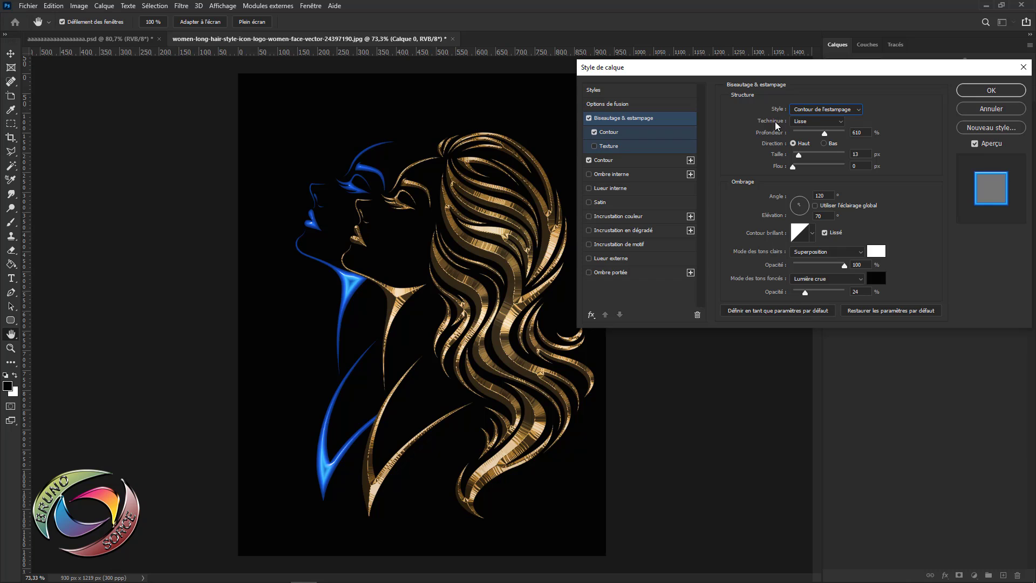
{"action": "left_click", "coordinate": [808, 133]}
{"action": "double_click", "coordinate": [863, 133]}
{"action": "left_click_drag", "start_coordinate": [864, 132], "coordinate": [850, 133]}
{"action": "left_click", "coordinate": [860, 154]}
{"action": "left_click_drag", "start_coordinate": [860, 154], "coordinate": [839, 171]}
Set the bevel shading to a 120° angle and 70° elevation, with the diagonal linear gloss contour.
{"action": "left_click_drag", "start_coordinate": [823, 195], "coordinate": [809, 193]}
{"action": "left_click_drag", "start_coordinate": [827, 216], "coordinate": [809, 214]}
{"action": "left_click", "coordinate": [812, 235]}
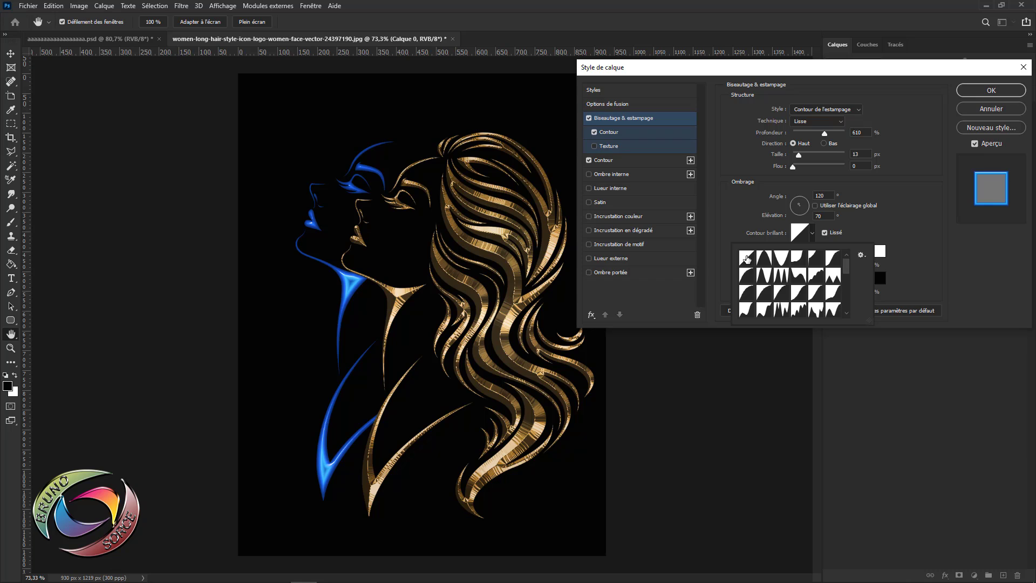
{"action": "left_click", "coordinate": [923, 213]}
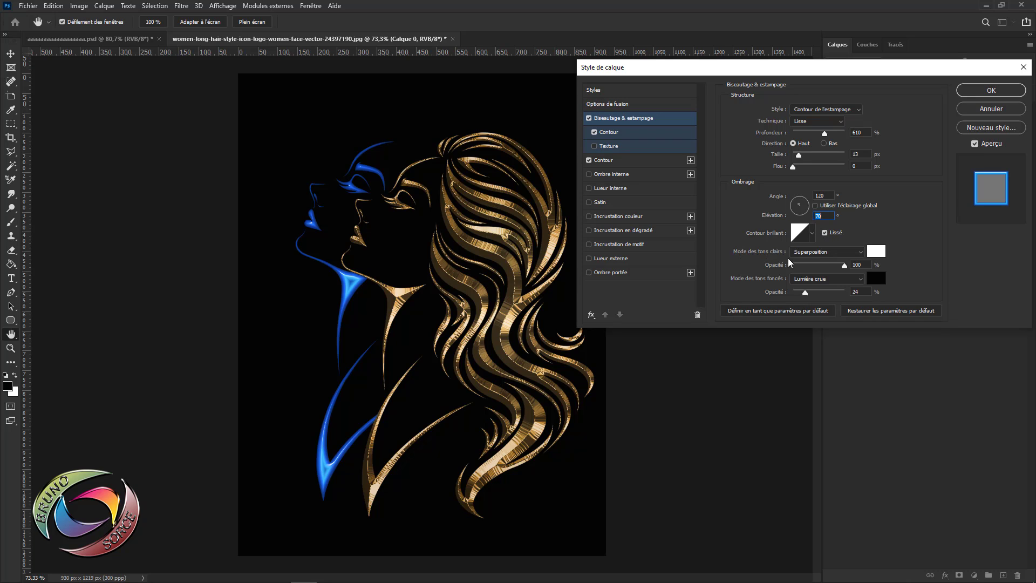
Set the bevel's highlight mode to Superposition with white ffffff at 100% opacity.
{"action": "left_click", "coordinate": [816, 252]}
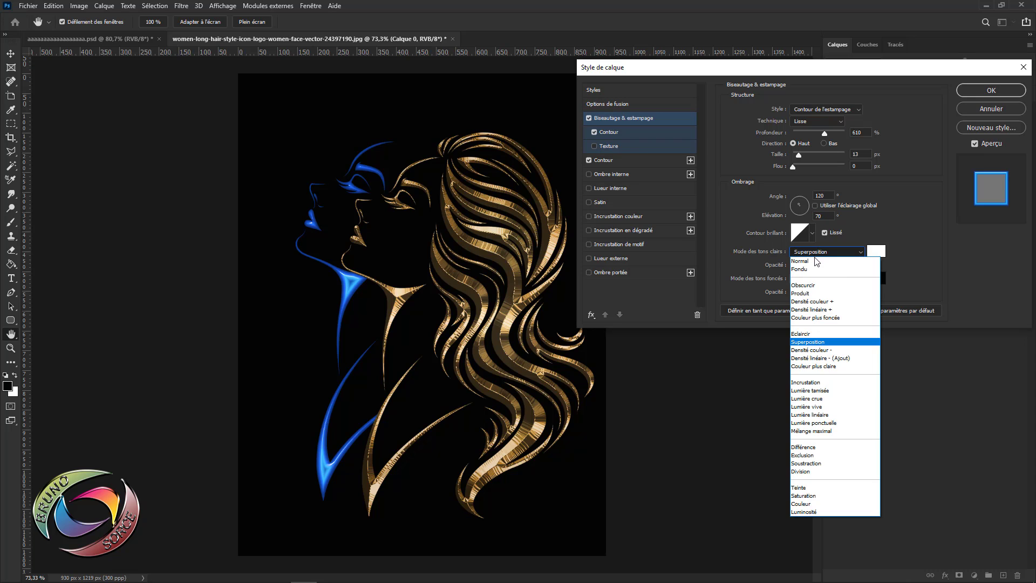
{"action": "left_click", "coordinate": [814, 343]}
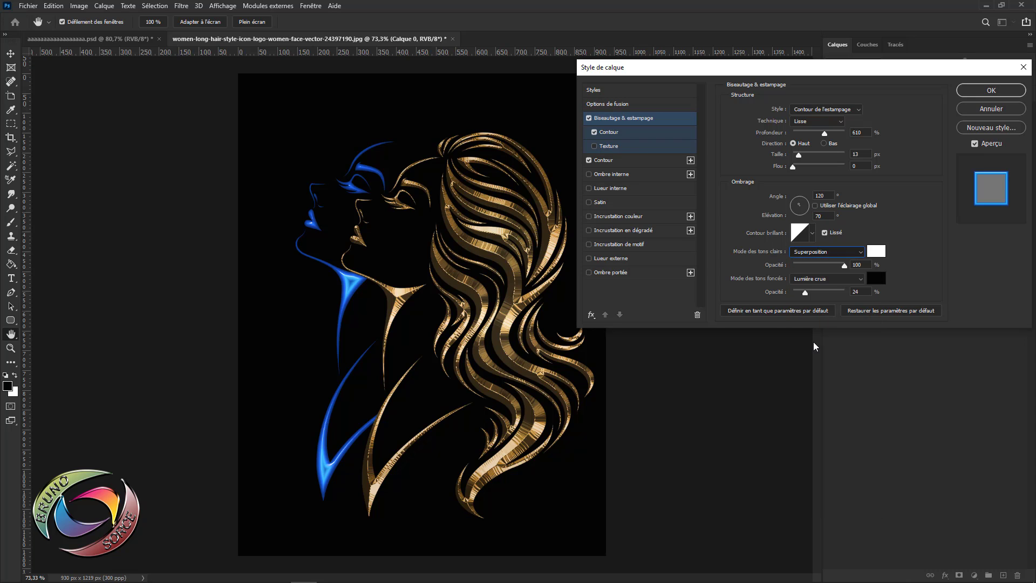
{"action": "left_click", "coordinate": [878, 254]}
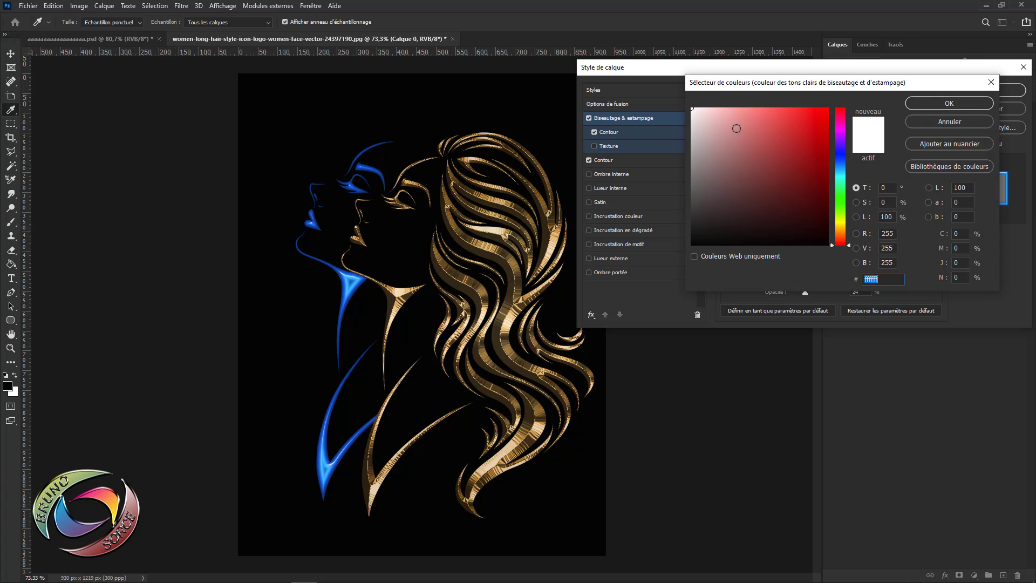
{"action": "left_click", "coordinate": [976, 122]}
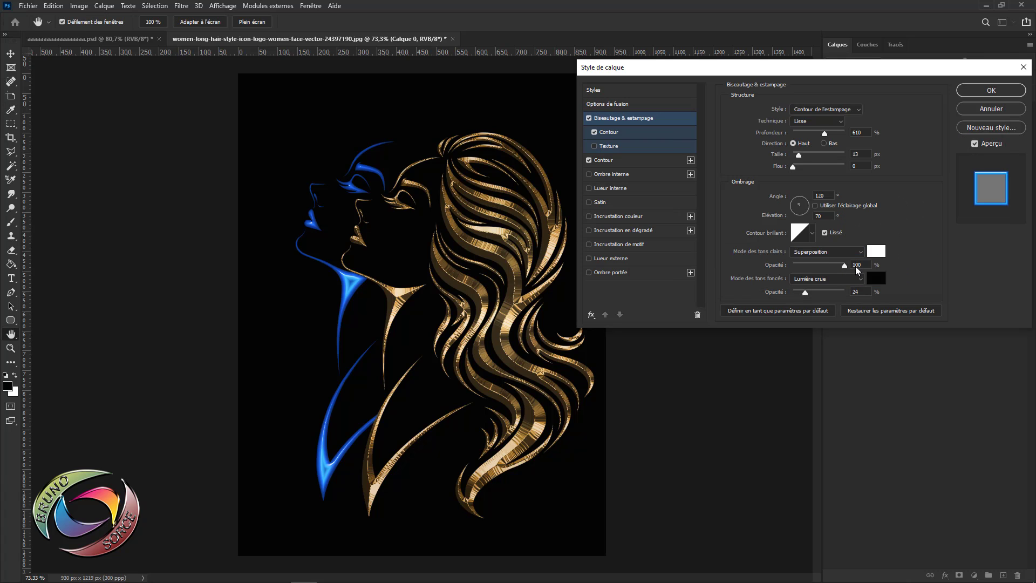
{"action": "left_click", "coordinate": [857, 265]}
Set the bevel's shadow mode to Lumière crue in black at 24% opacity, and apply the layer style to Calque 0.
{"action": "left_click", "coordinate": [824, 283]}
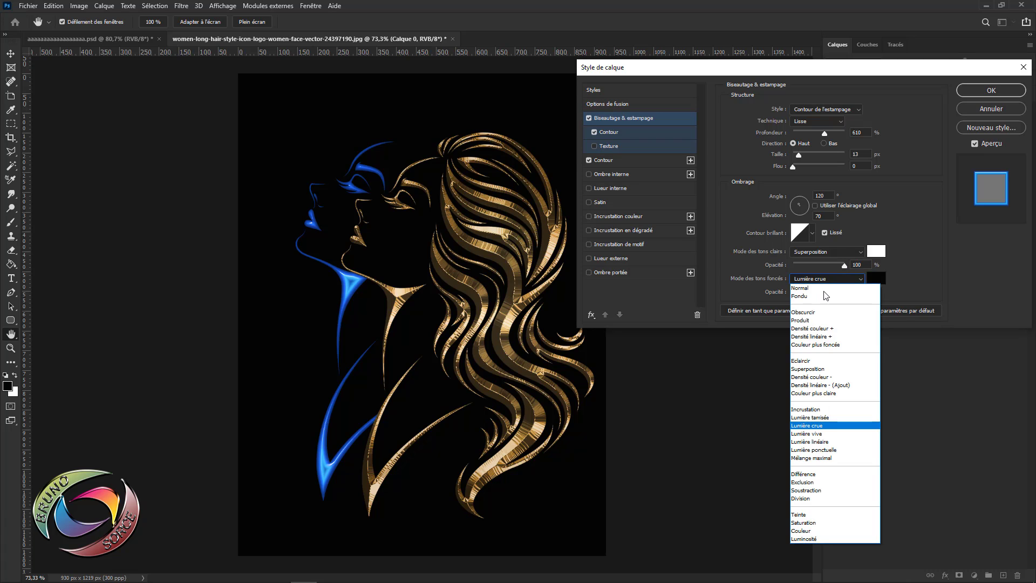
{"action": "left_click", "coordinate": [816, 426]}
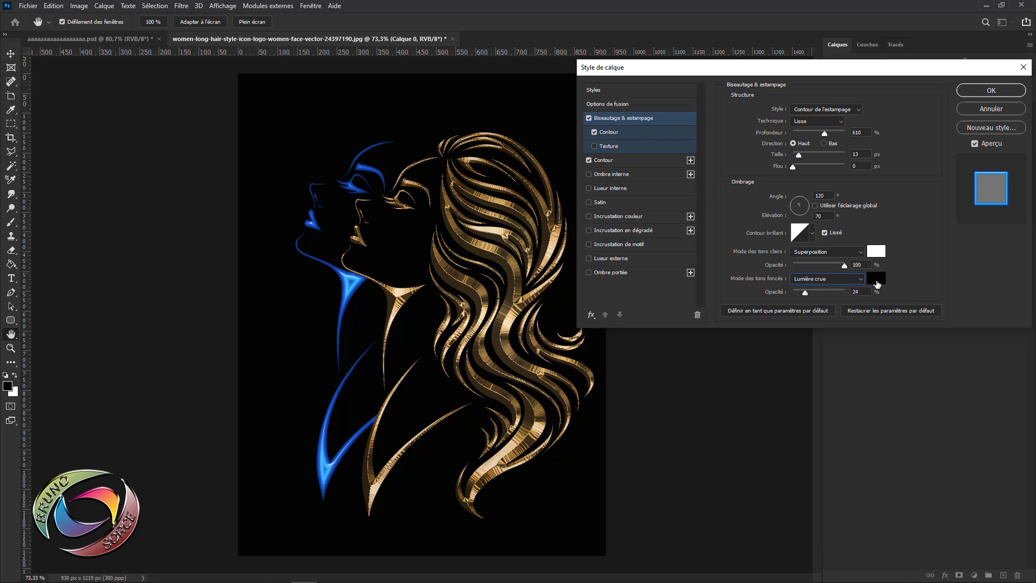
{"action": "left_click", "coordinate": [876, 279]}
{"action": "key", "text": "Escape"}
{"action": "left_click", "coordinate": [855, 291]}
{"action": "left_click", "coordinate": [991, 128]}
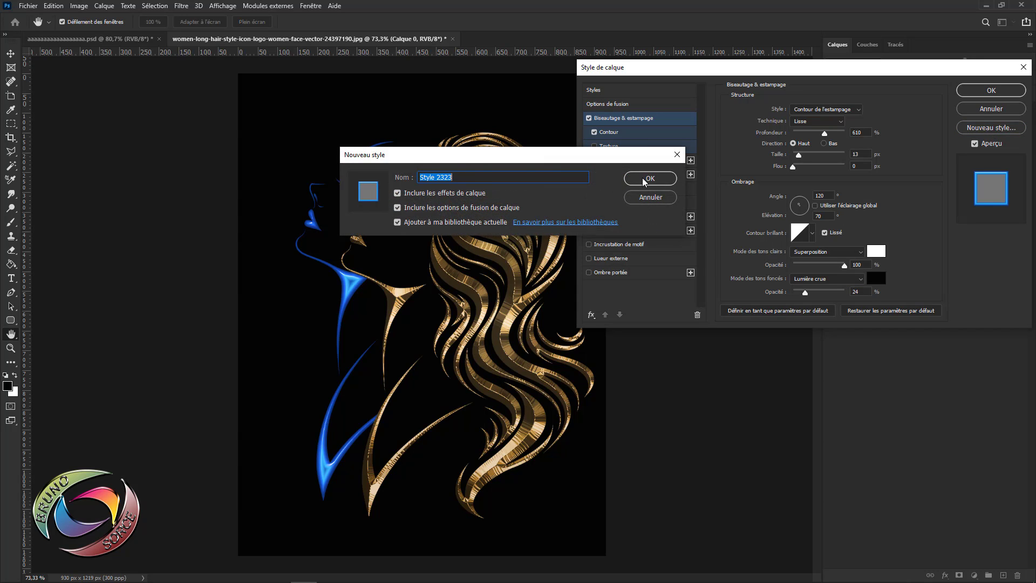
{"action": "left_click", "coordinate": [655, 199]}
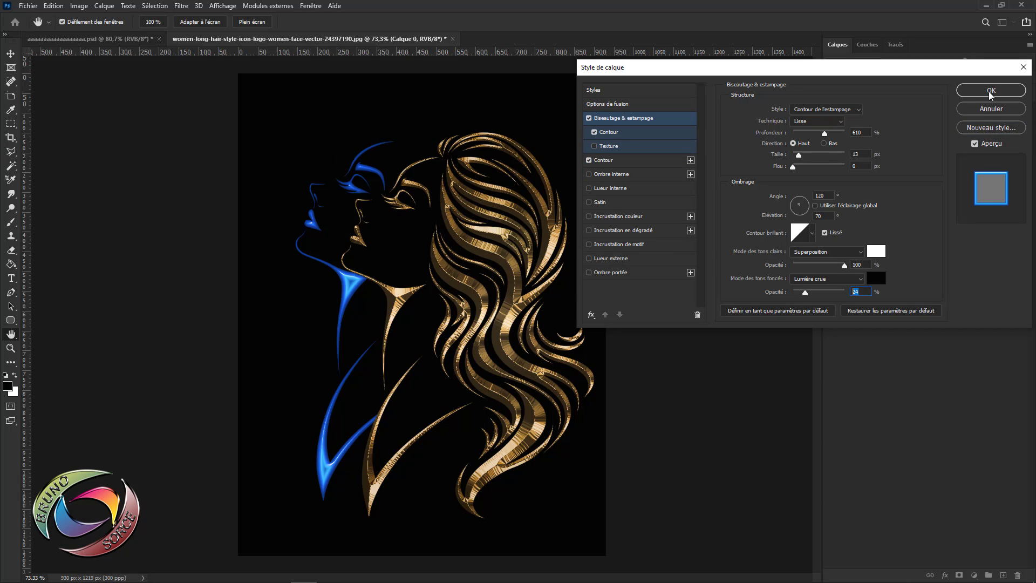
{"action": "left_click", "coordinate": [991, 92]}
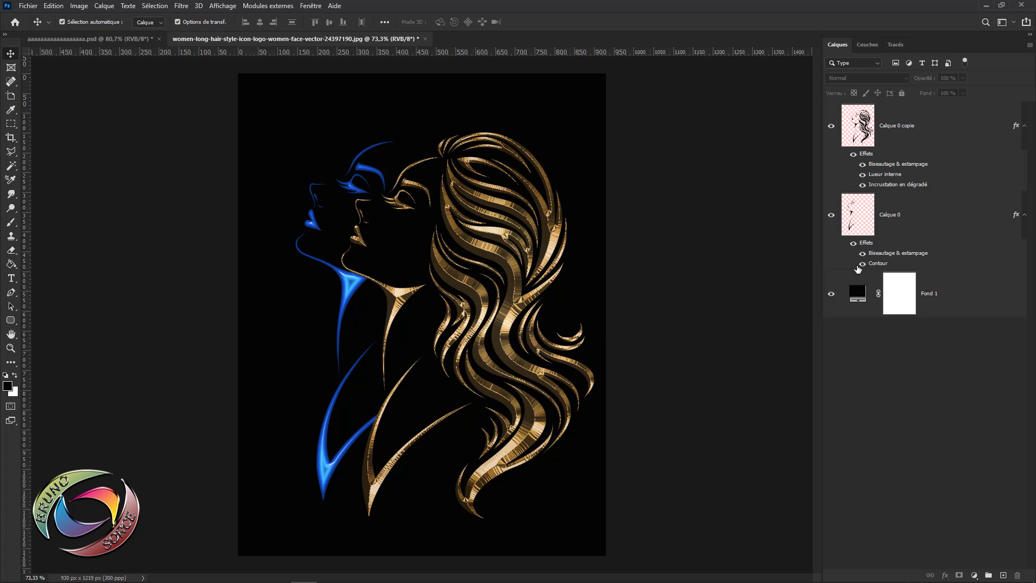
Try gold, glitter and silver style presets on Calque 0, then reapply the blue outlined preset and accept it.
{"action": "key", "text": "v"}
{"action": "double_click", "coordinate": [879, 256]}
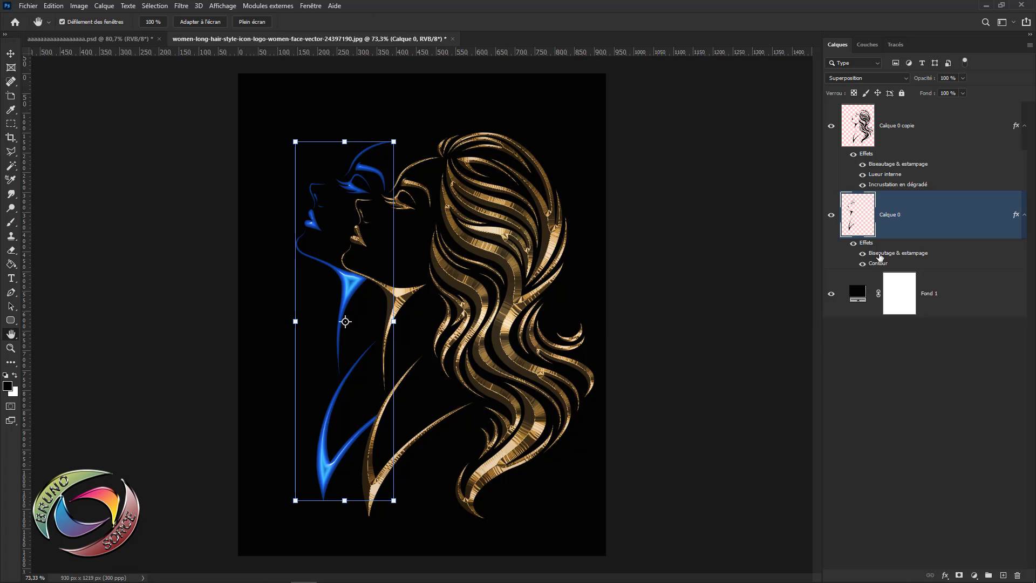
{"action": "left_click", "coordinate": [606, 92]}
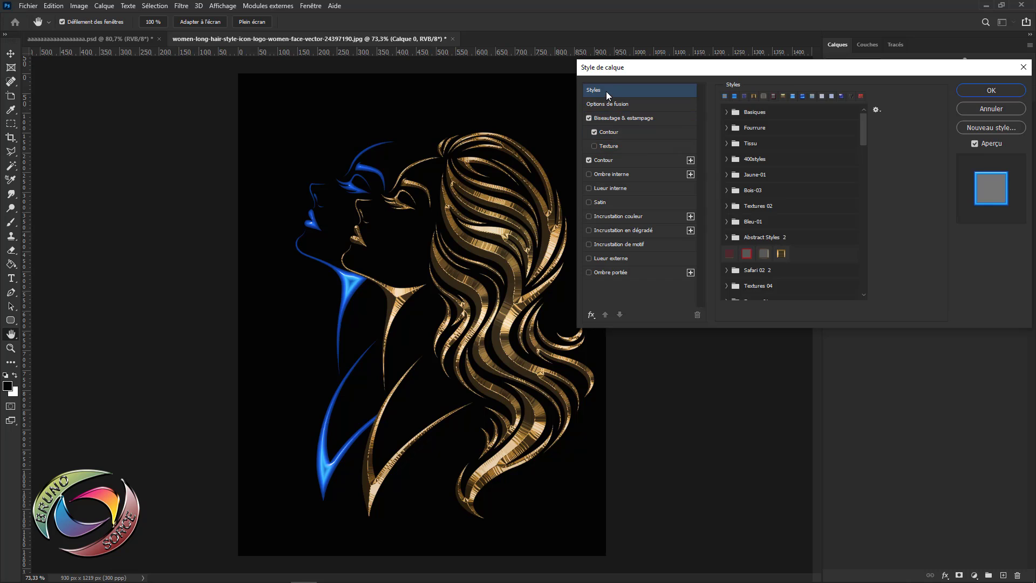
{"action": "scroll", "coordinate": [772, 288], "scroll_direction": "down", "scroll_amount": 1}
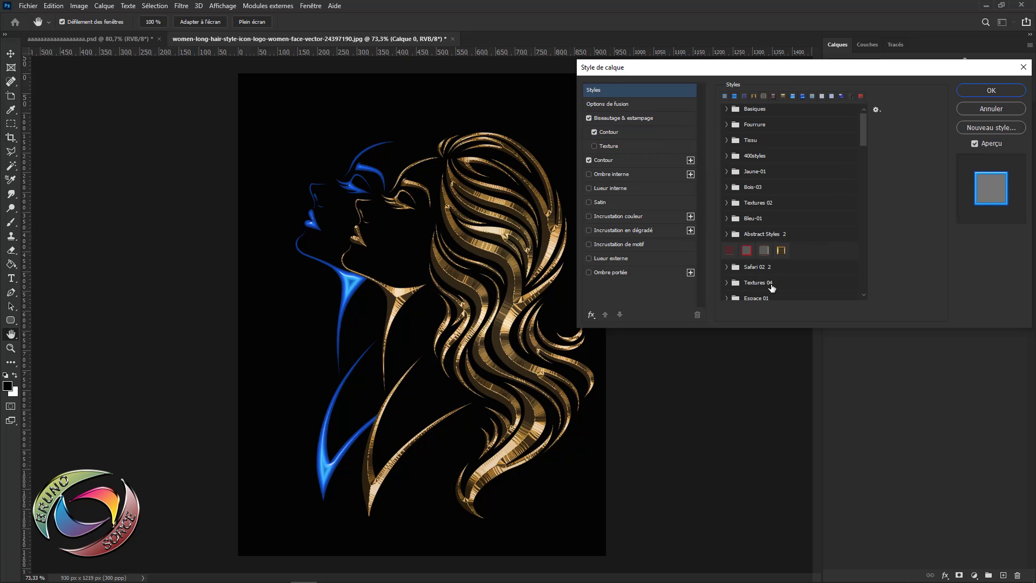
{"action": "left_click", "coordinate": [781, 250]}
{"action": "left_click_drag", "start_coordinate": [863, 135], "coordinate": [863, 279]}
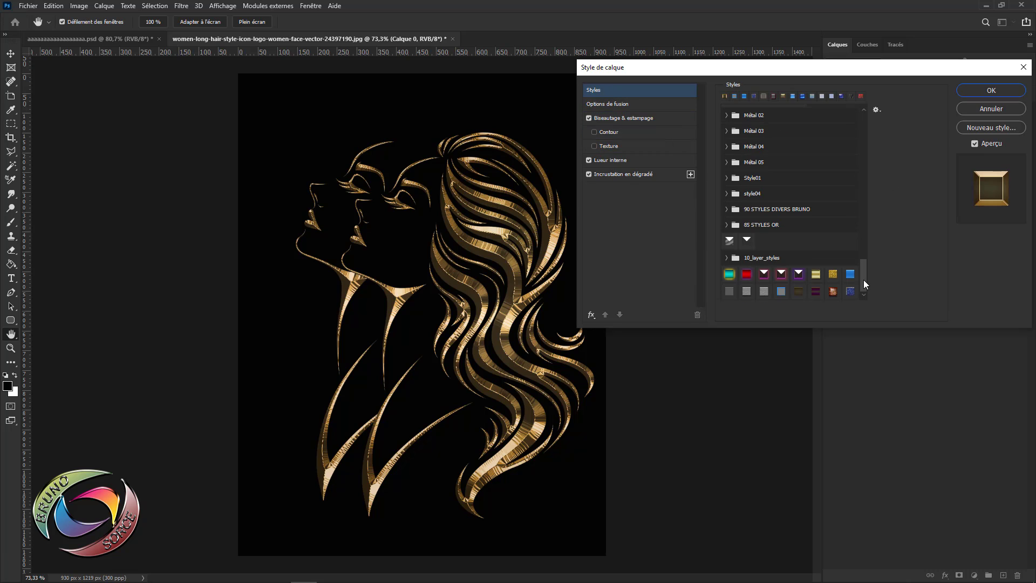
{"action": "left_click", "coordinate": [780, 292]}
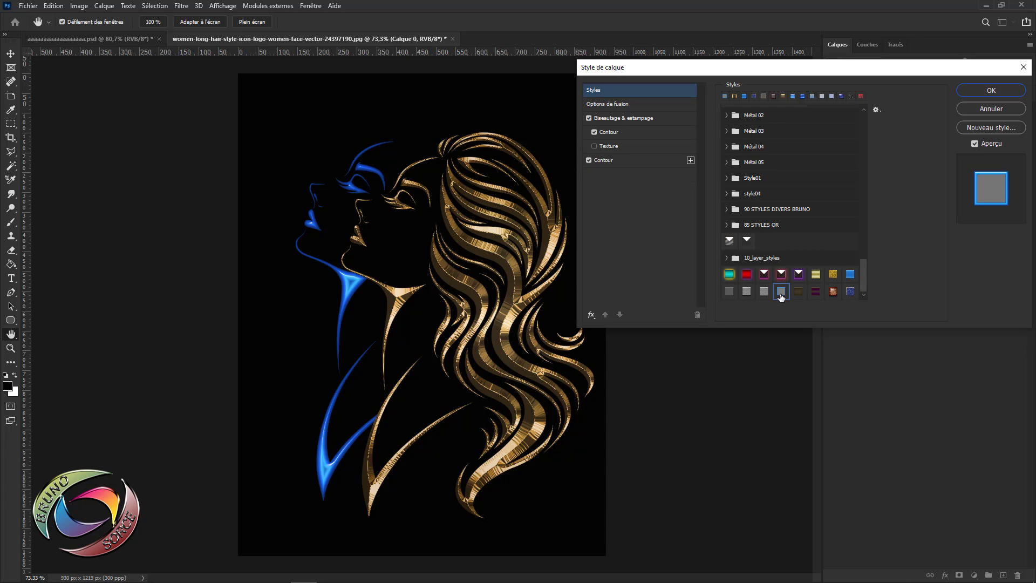
{"action": "left_click", "coordinate": [849, 291]}
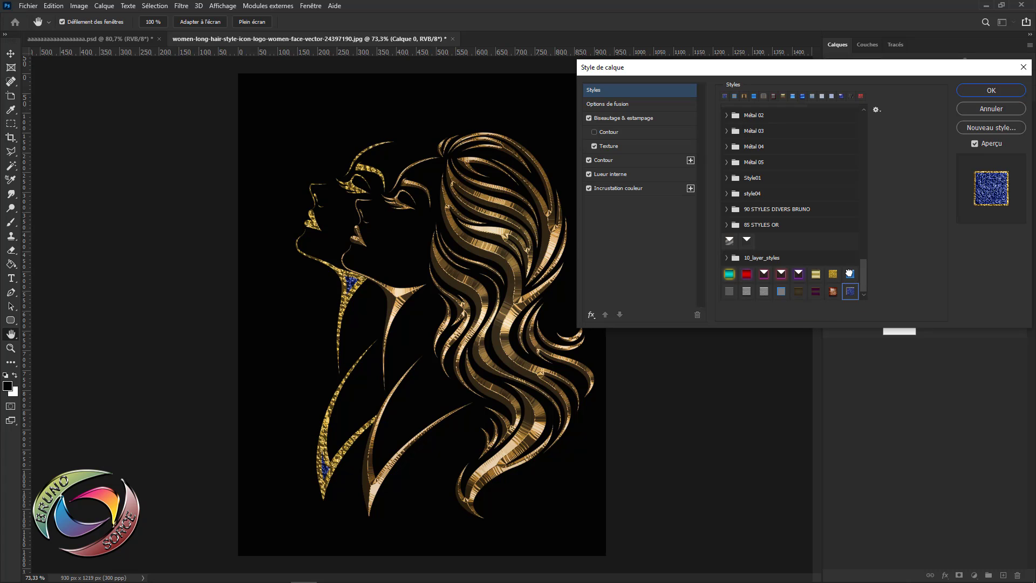
{"action": "left_click", "coordinate": [849, 273]}
{"action": "left_click", "coordinate": [763, 291]}
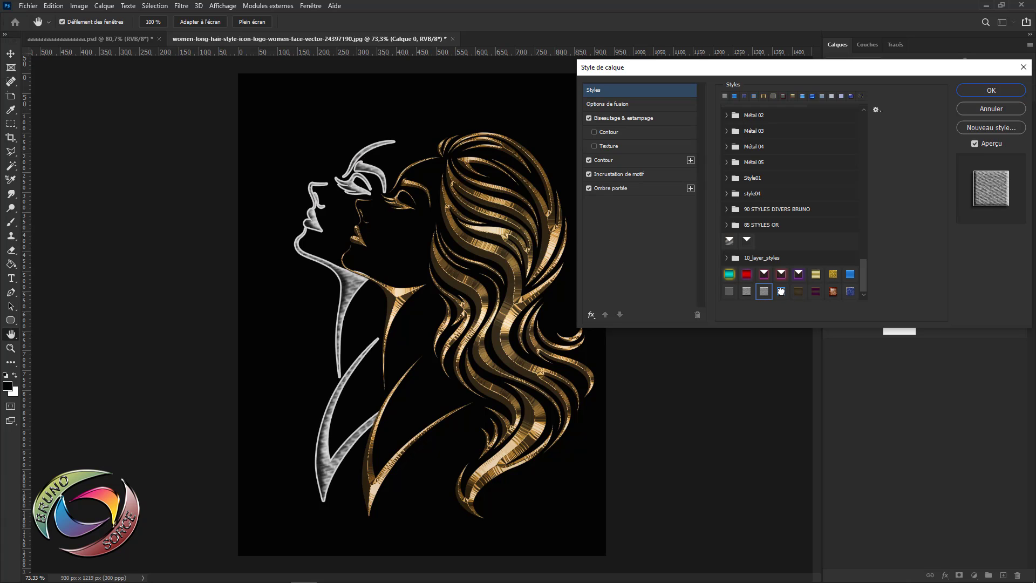
{"action": "left_click", "coordinate": [781, 292]}
{"action": "key", "text": "Return"}
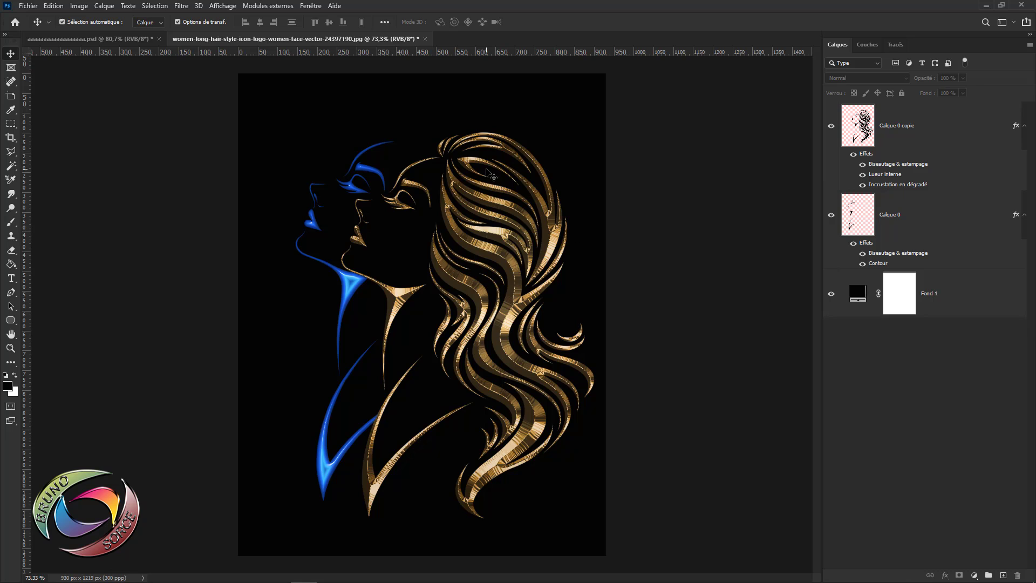
Try the turquoise outlined and glossy red presets from the 400styles group on Calque 0 copie, and cancel the style changes.
{"action": "left_click", "coordinate": [889, 176]}
{"action": "double_click", "coordinate": [889, 175]}
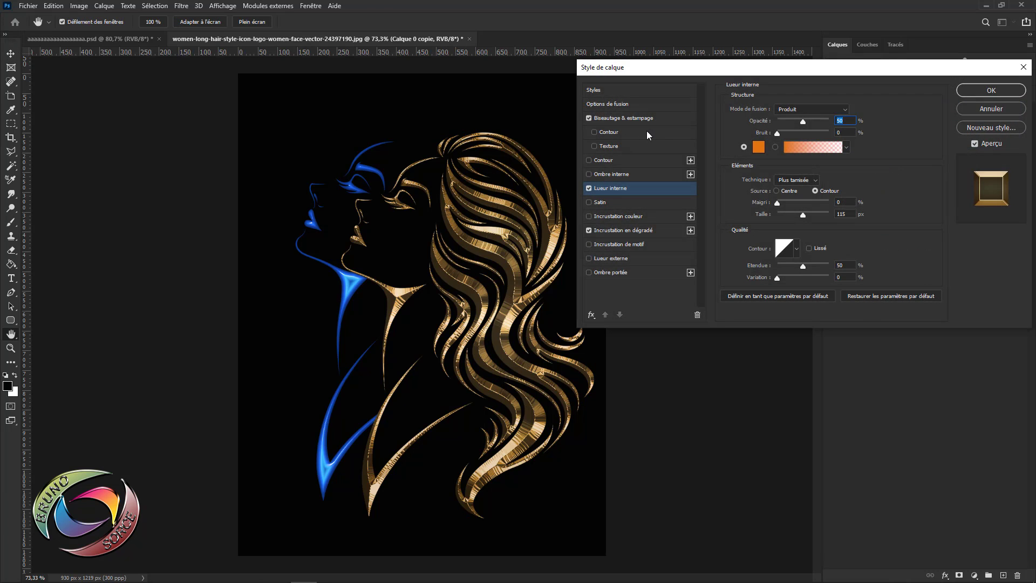
{"action": "left_click", "coordinate": [603, 90]}
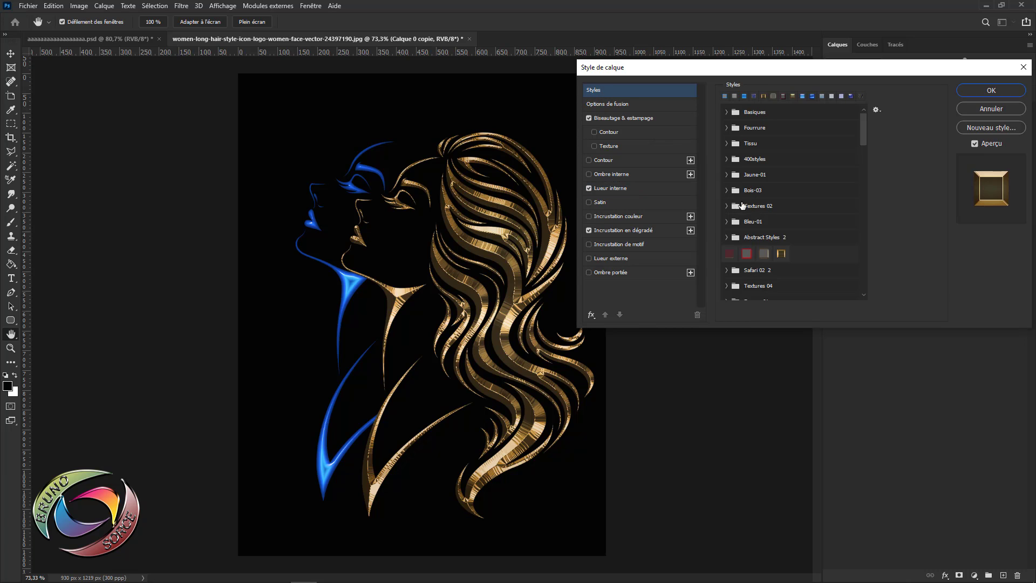
{"action": "left_click", "coordinate": [725, 160]}
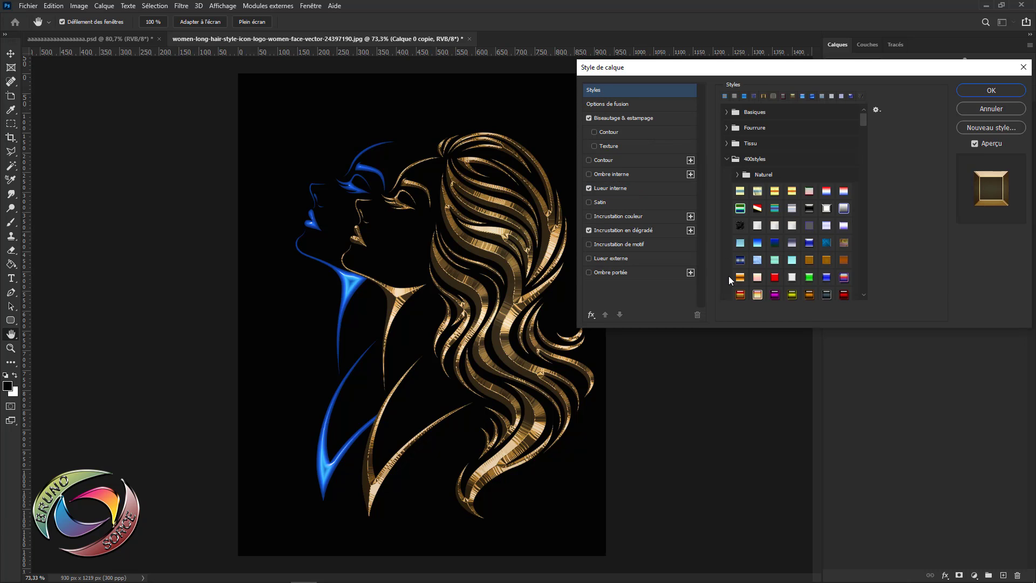
{"action": "left_click", "coordinate": [774, 260]}
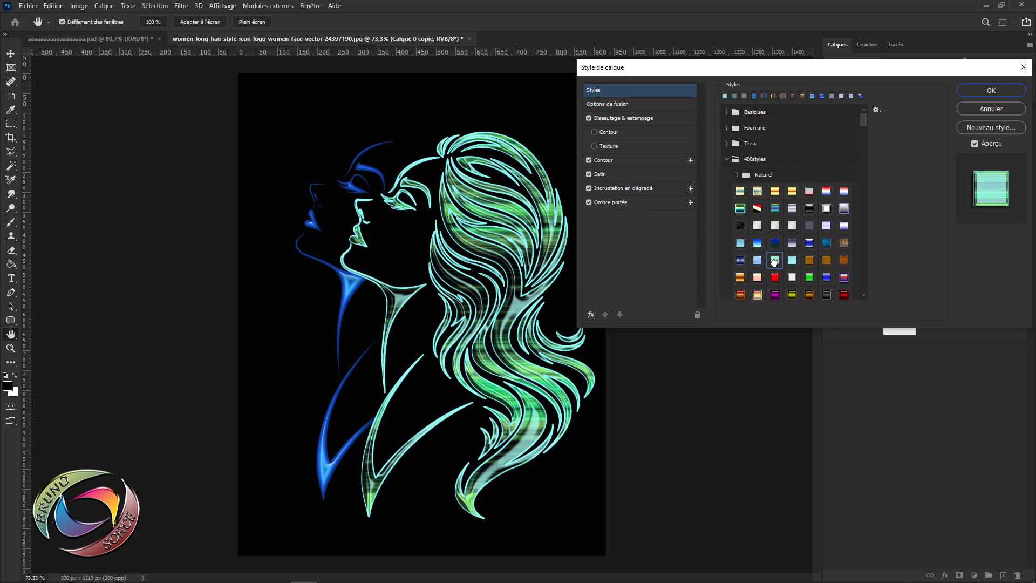
{"action": "left_click", "coordinate": [773, 277]}
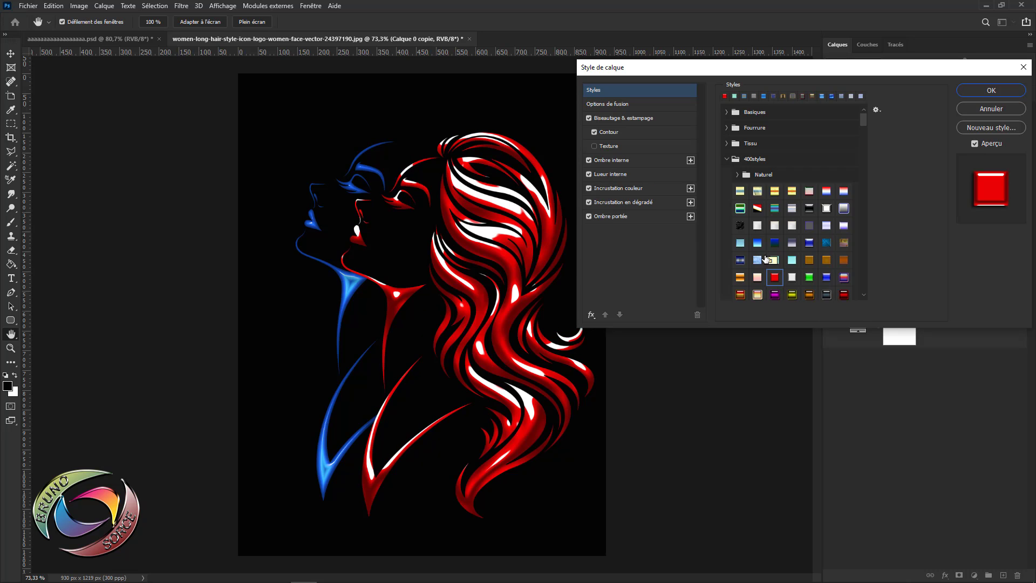
{"action": "left_click", "coordinate": [985, 109]}
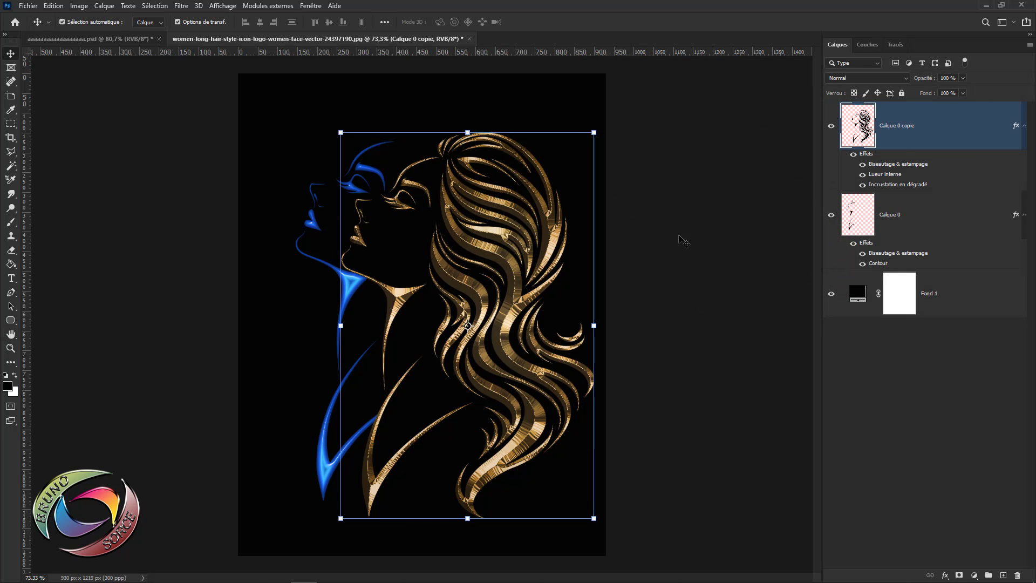
{"action": "left_click", "coordinate": [699, 239]}
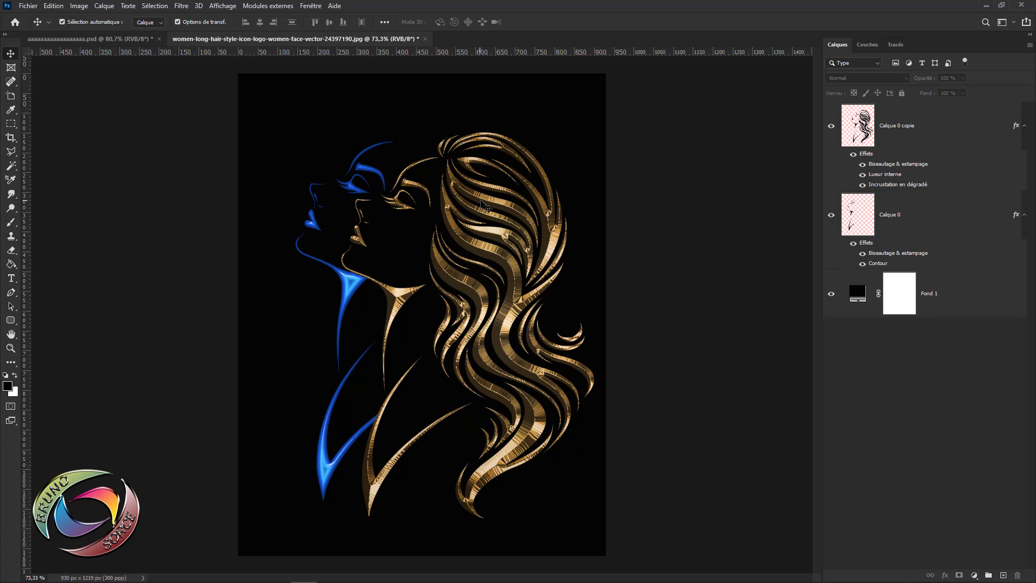
Compare Calque 0 copie without and with its Biseautage & estampage effect by toggling the effect off and back on.
{"action": "left_click", "coordinate": [862, 165]}
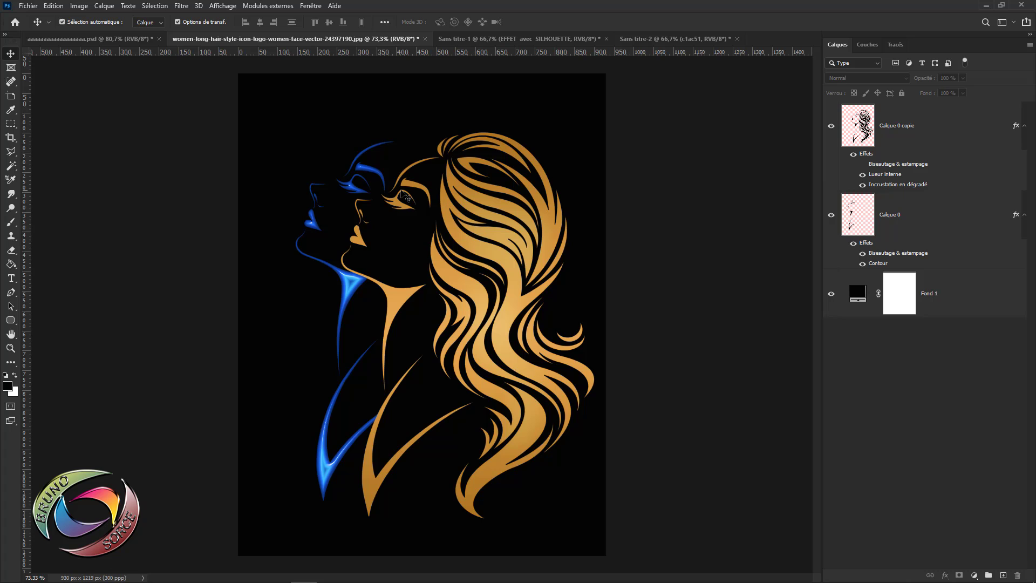
{"action": "left_click", "coordinate": [862, 164]}
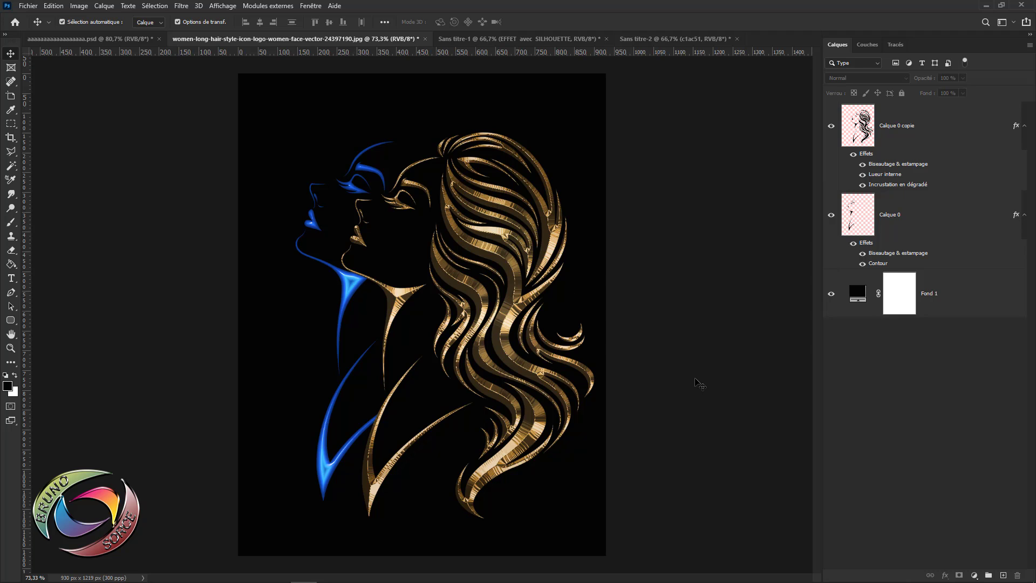
Hide the Fond 1 layer, look through the Save As file formats, close without saving, and show Fond 1 again.
{"action": "left_click", "coordinate": [831, 296]}
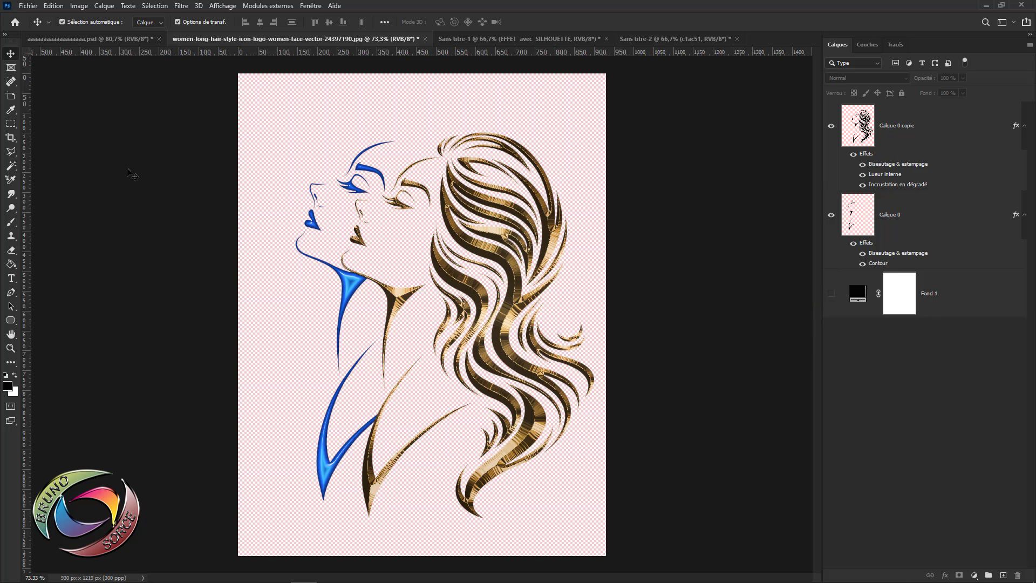
{"action": "left_click", "coordinate": [28, 7]}
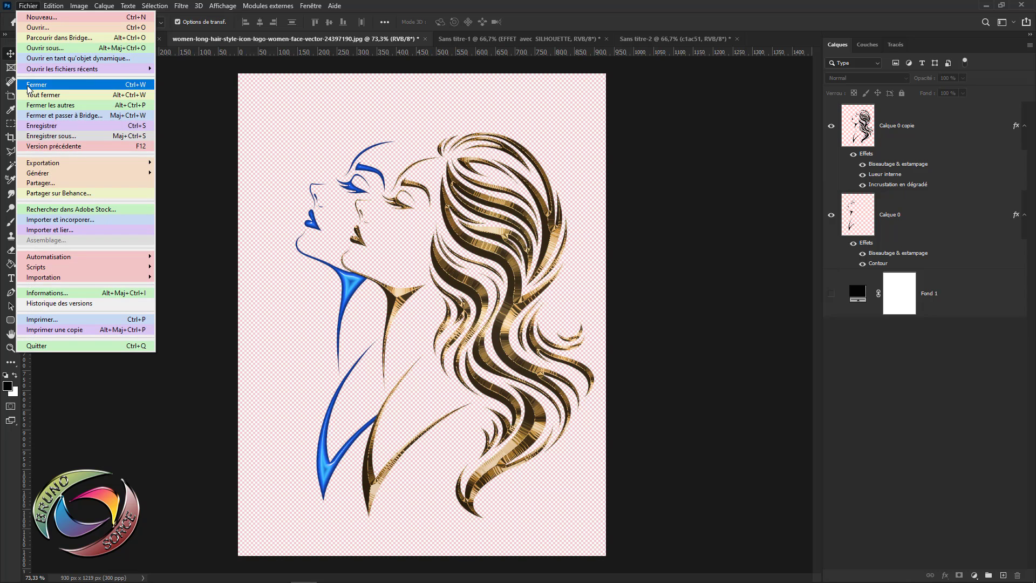
{"action": "left_click", "coordinate": [30, 136]}
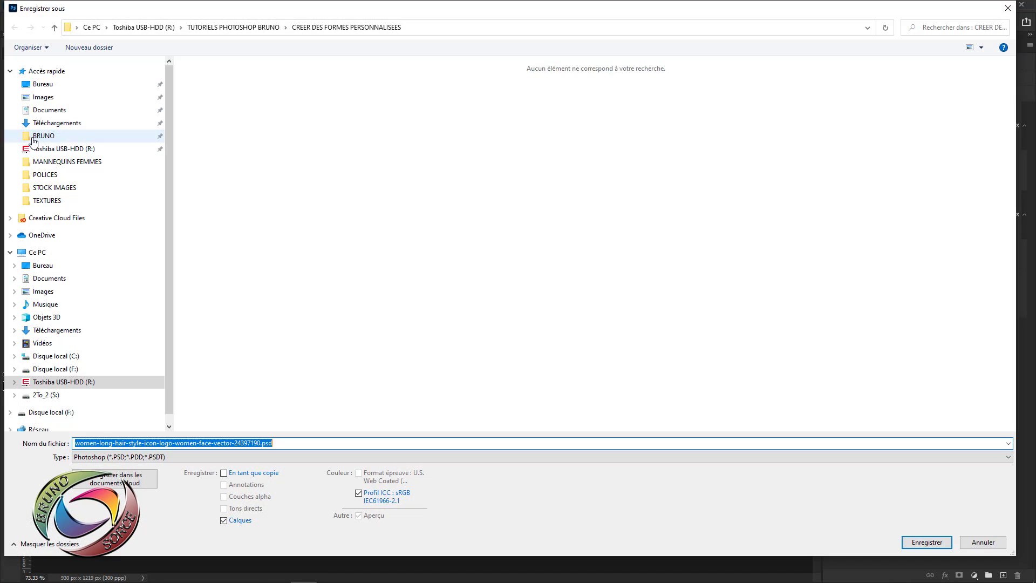
{"action": "left_click", "coordinate": [119, 459]}
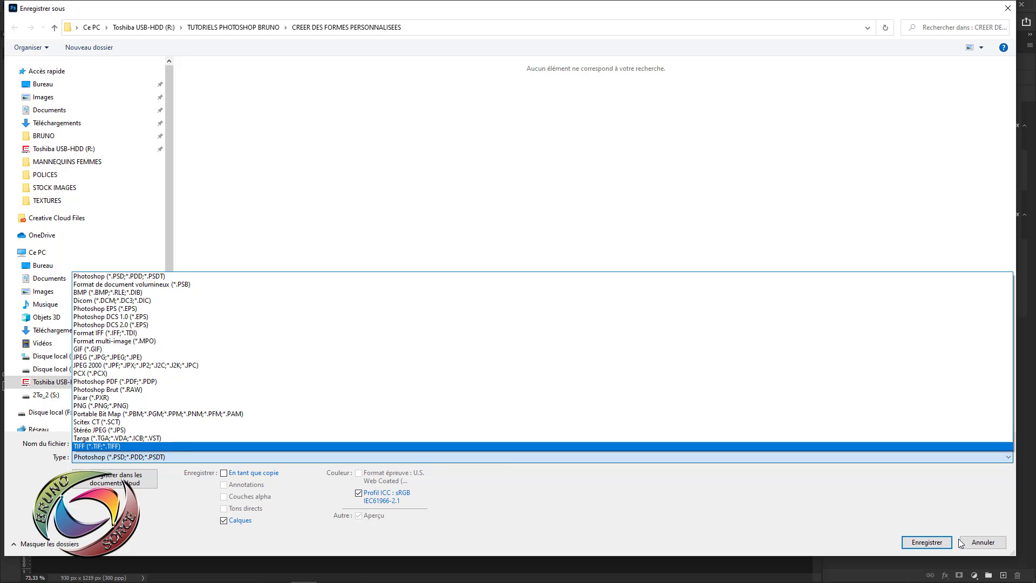
{"action": "left_click", "coordinate": [1007, 11]}
{"action": "left_click", "coordinate": [1008, 10]}
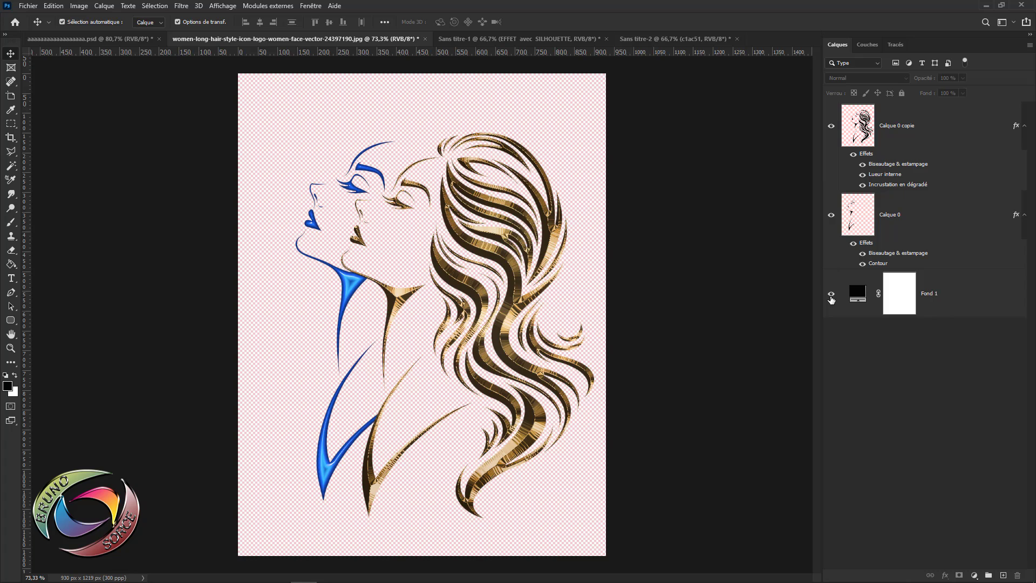
{"action": "left_click", "coordinate": [831, 297]}
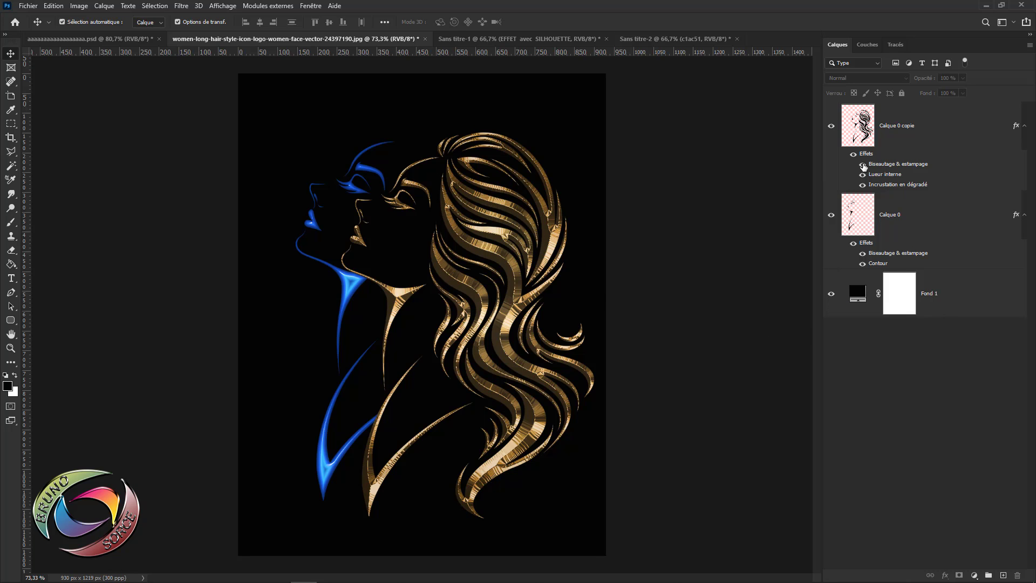
Hide the Biseautage & estampage effect on Calque 0 copie.
{"action": "left_click", "coordinate": [863, 164]}
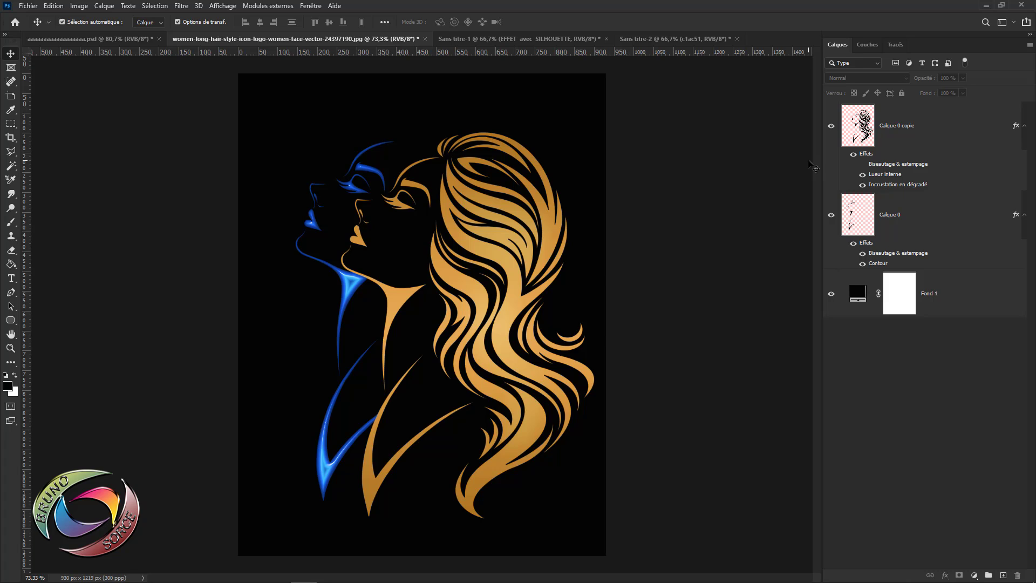
Try re-enabling the bevel on Calque 0 copie with a different gloss contour, cancel the layer style changes, and deselect the layer.
{"action": "double_click", "coordinate": [885, 175]}
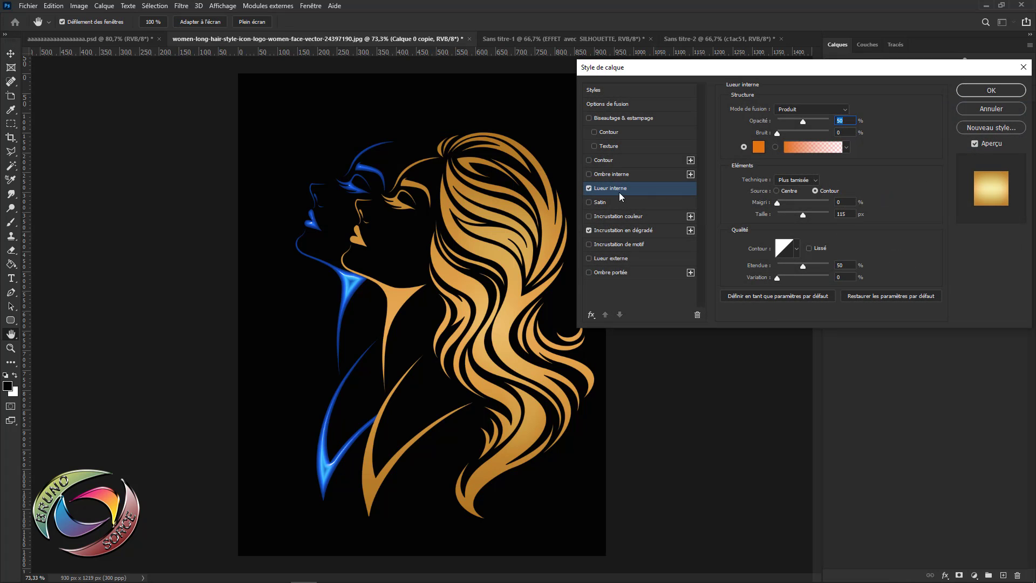
{"action": "left_click", "coordinate": [589, 118]}
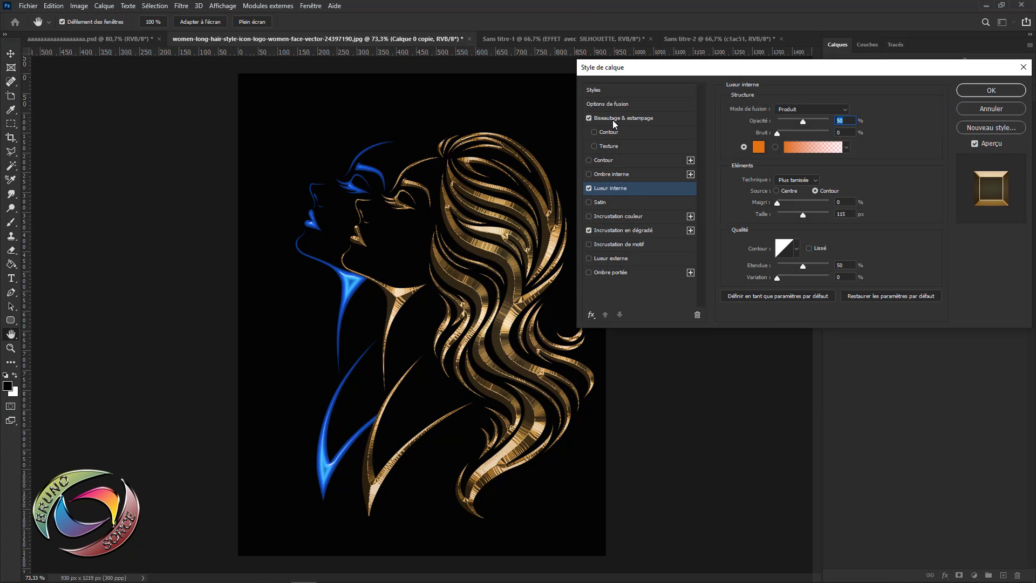
{"action": "left_click", "coordinate": [613, 120]}
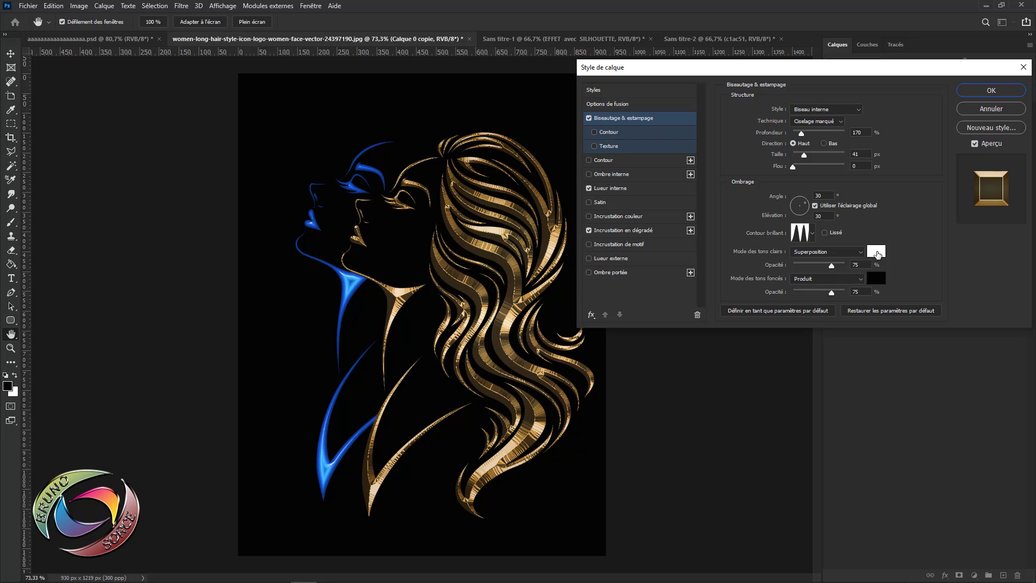
{"action": "left_click", "coordinate": [813, 235]}
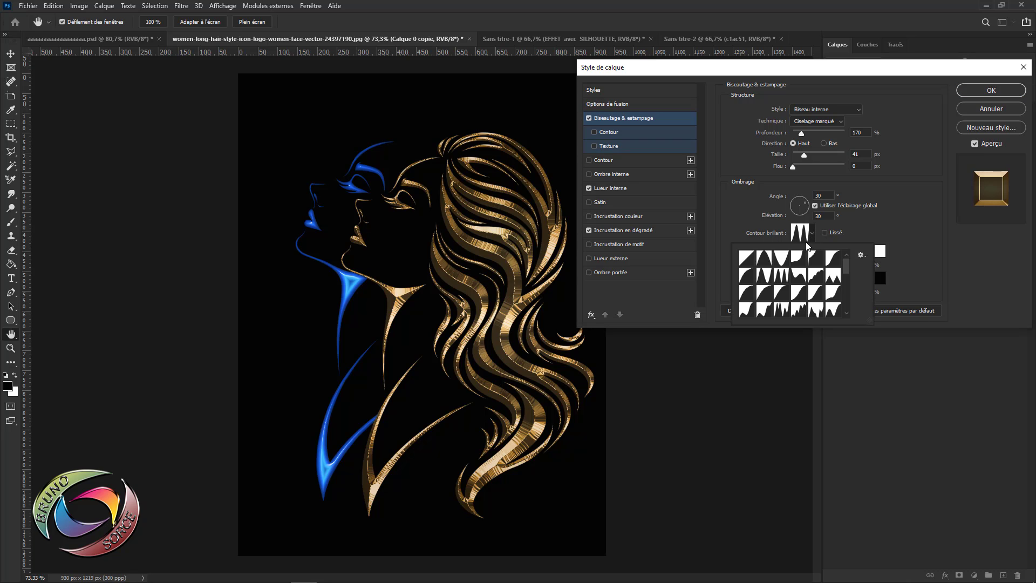
{"action": "left_click", "coordinate": [781, 259]}
{"action": "left_click", "coordinate": [798, 276]}
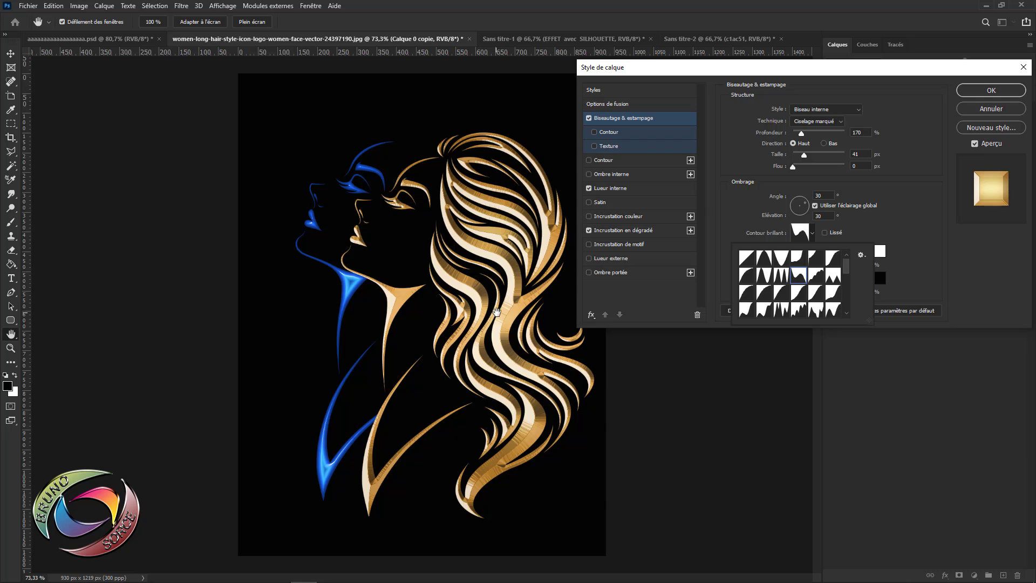
{"action": "left_click", "coordinate": [915, 186]}
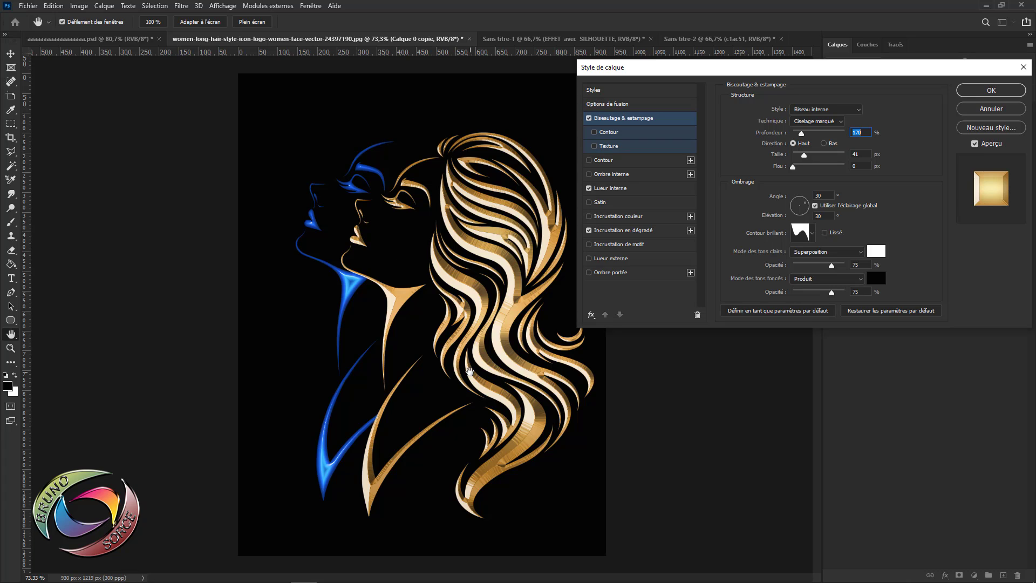
{"action": "left_click", "coordinate": [987, 111]}
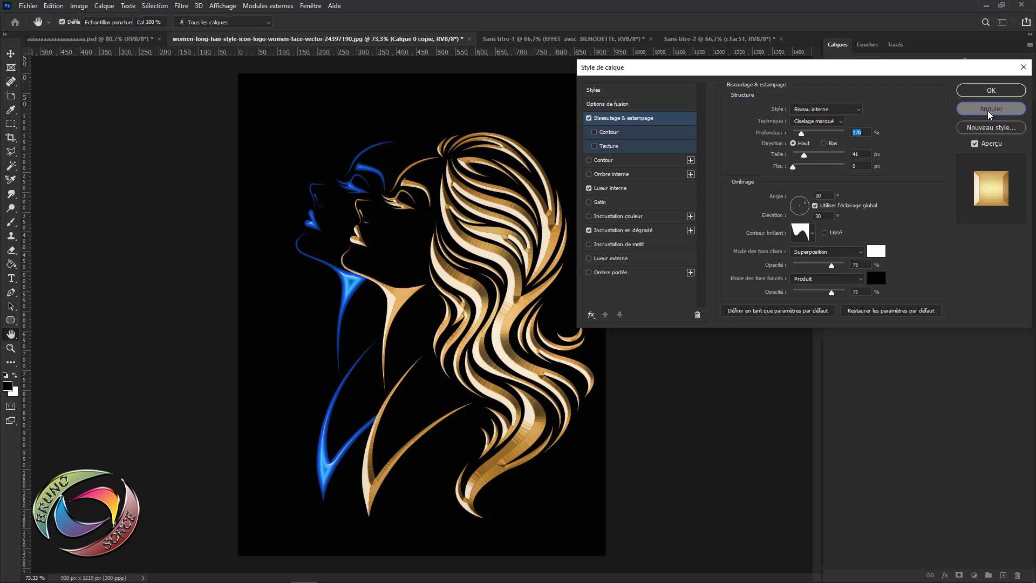
{"action": "left_click", "coordinate": [690, 324]}
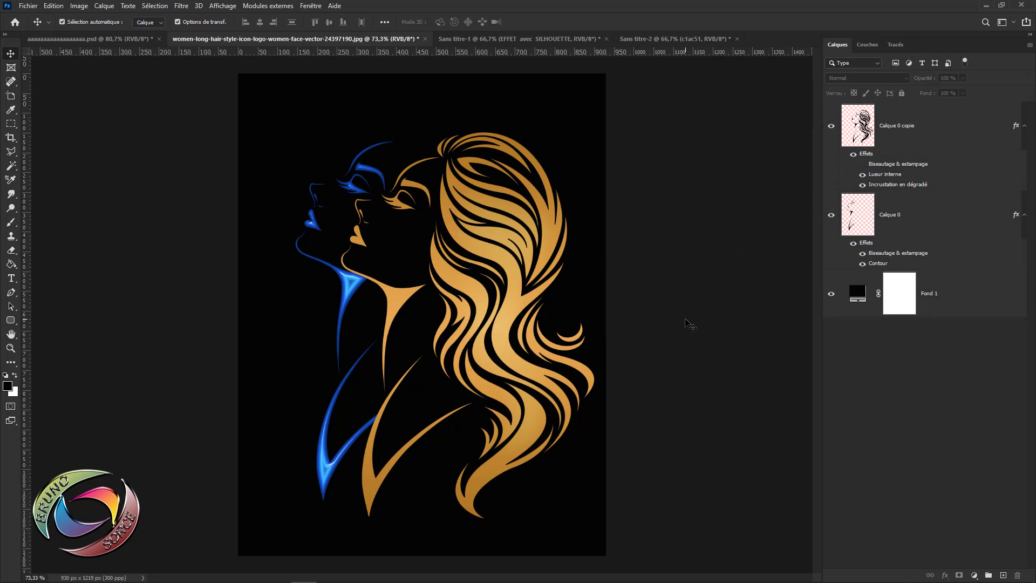